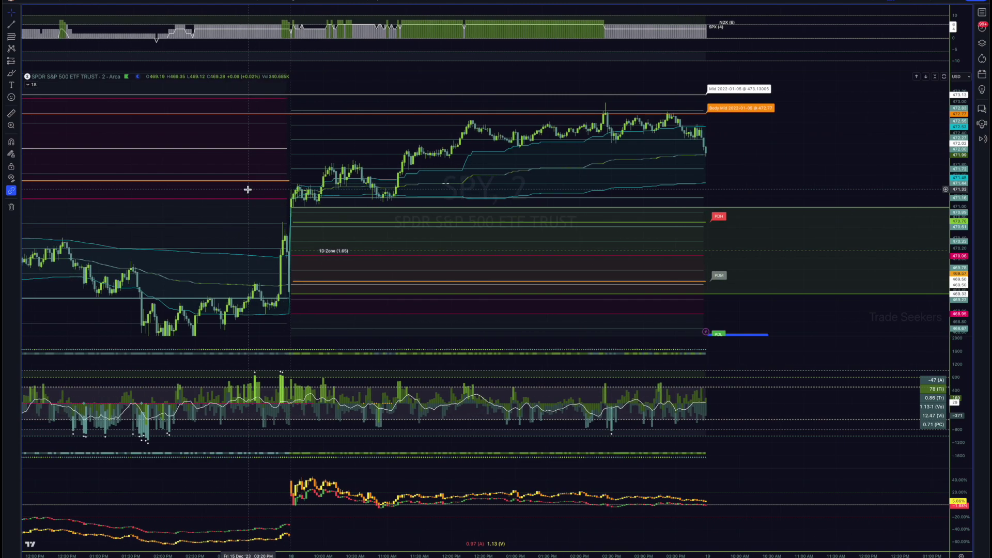
- Examine SPY's latest sessions on the 2-minute chart and its late-October to mid-December 2023 rally on the daily chart
scroll(248, 190, "left", 6)
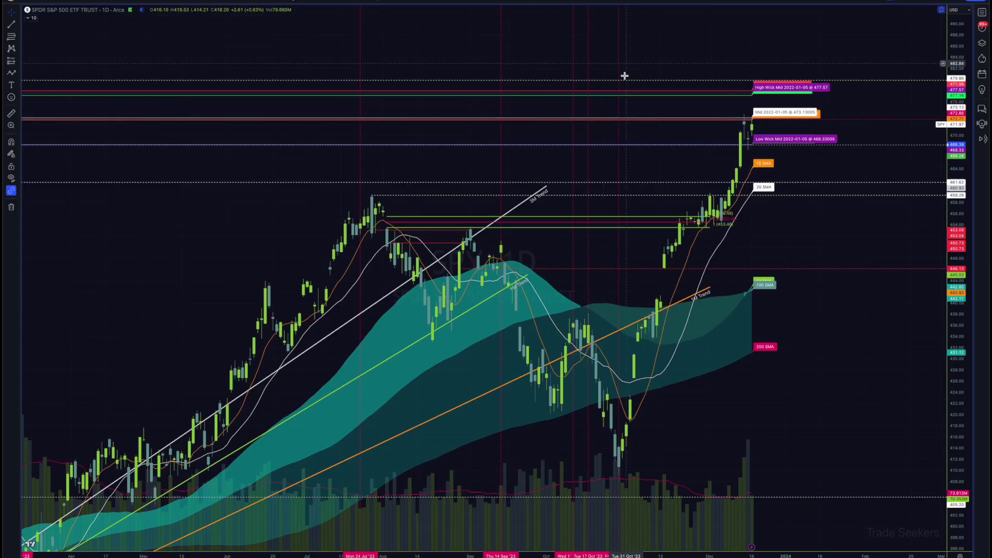
scroll(612, 124, "left", 2)
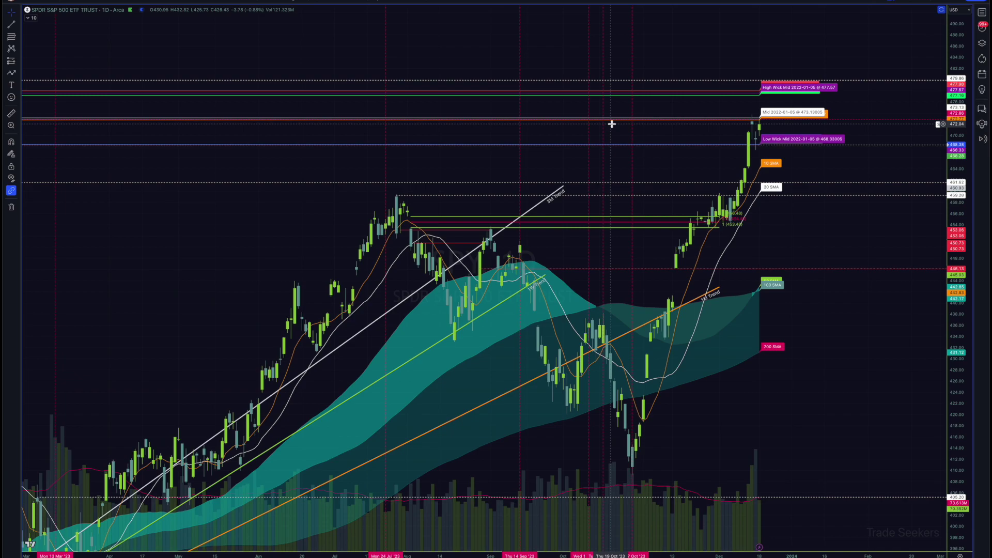
scroll(612, 124, "left", 2)
left_click_drag(848, 281, 837, 249)
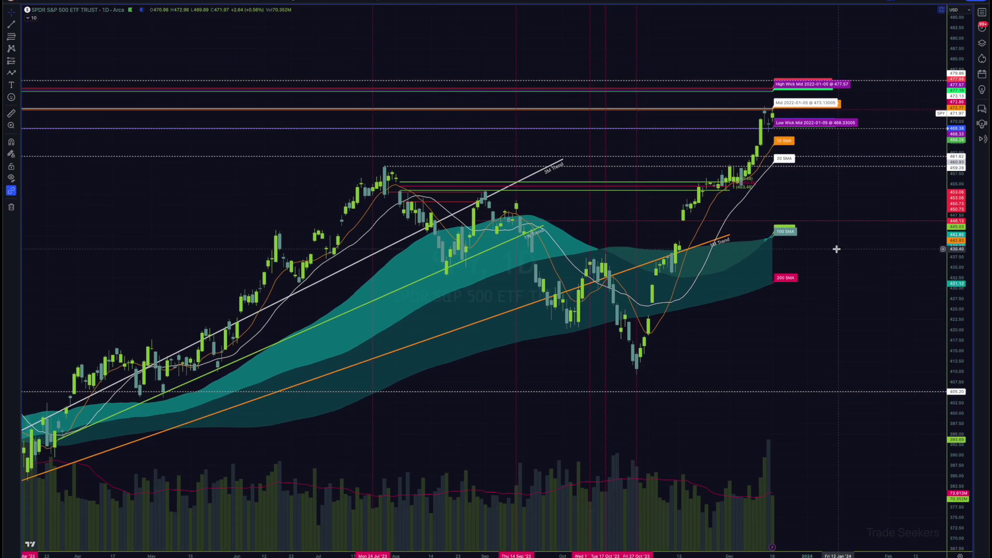
scroll(837, 249, "right", 2)
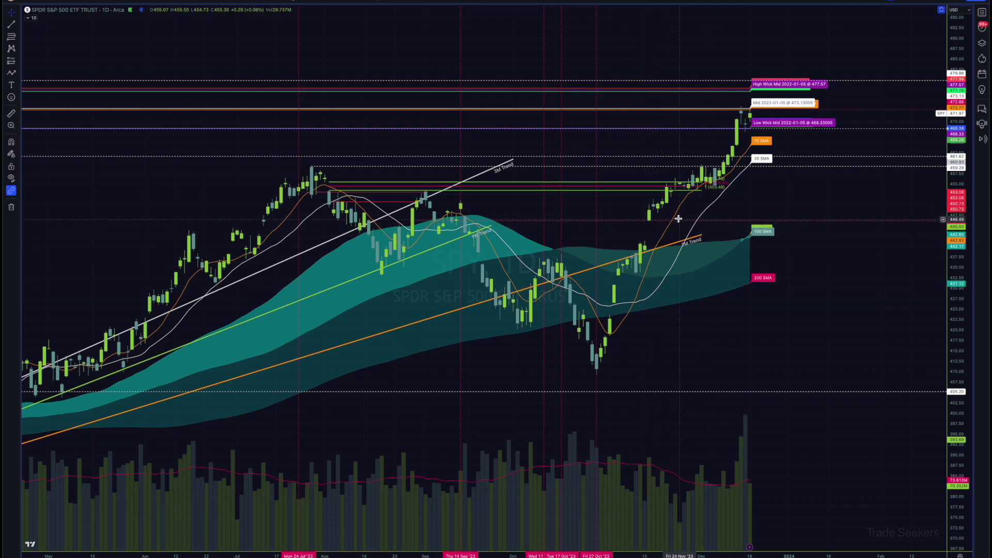
scroll(695, 227, "down", 2)
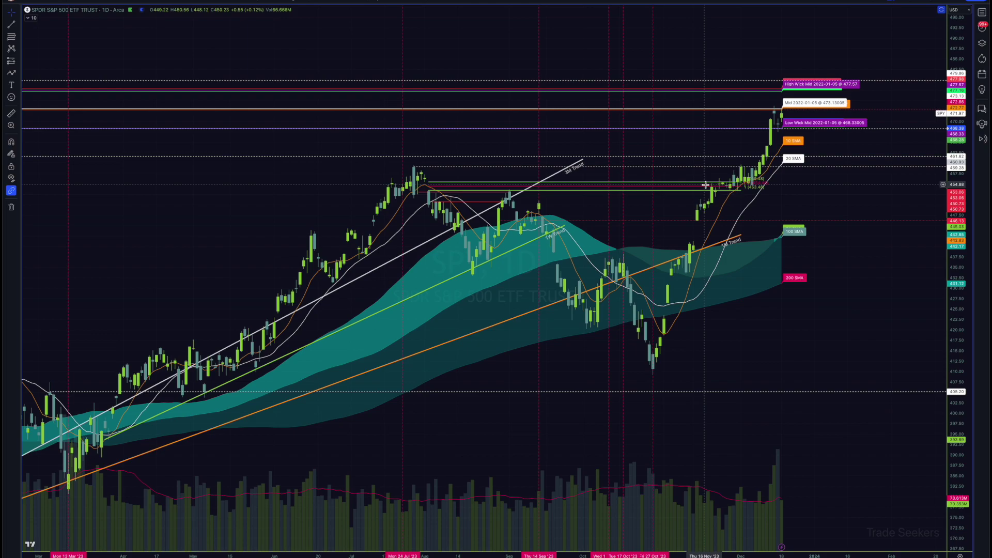
scroll(737, 181, "up", 1)
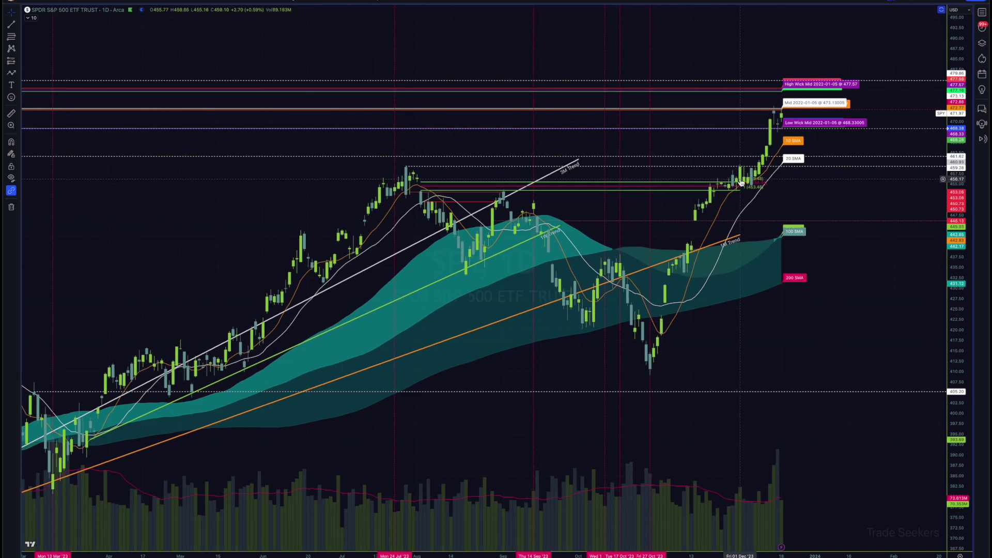
scroll(737, 180, "up", 2)
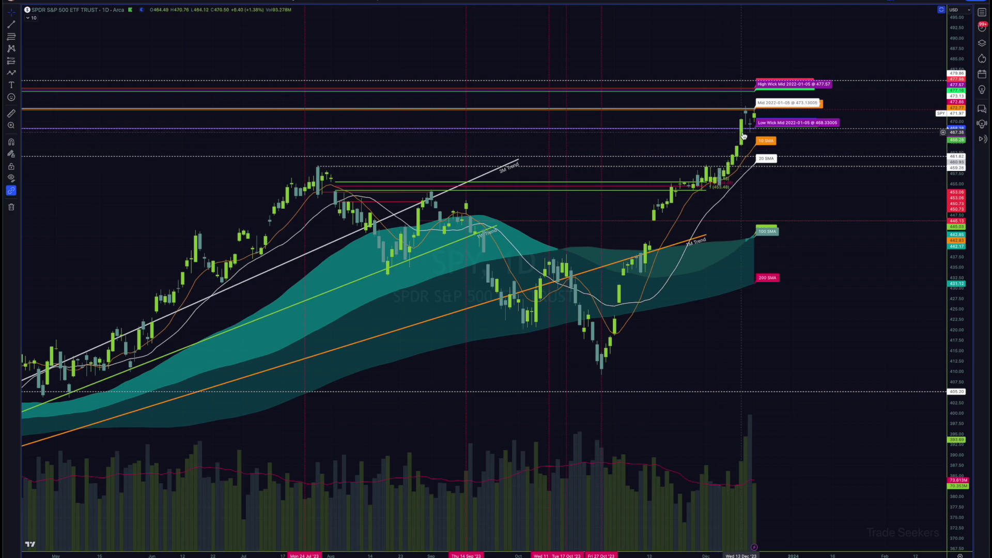
scroll(817, 254, "up", 1)
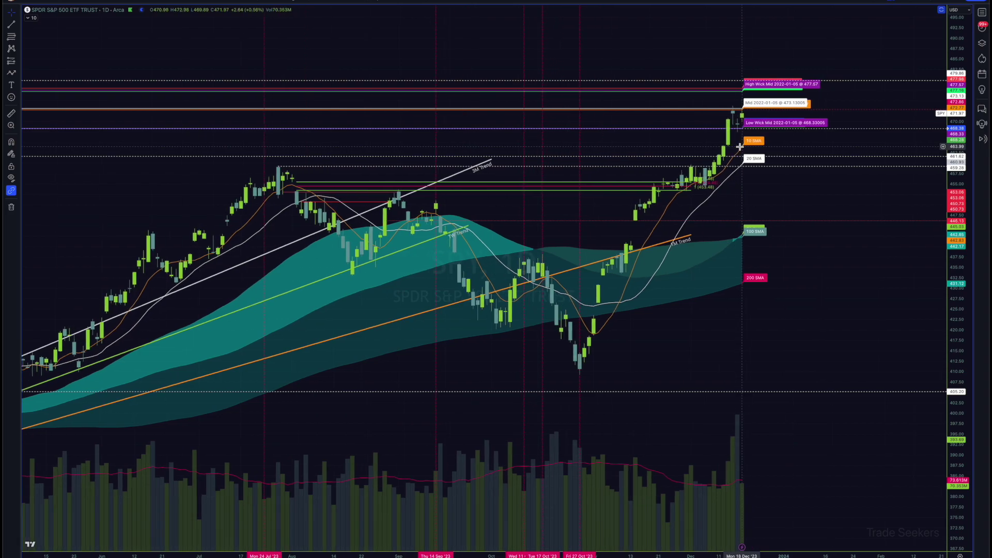
scroll(808, 243, "up", 2)
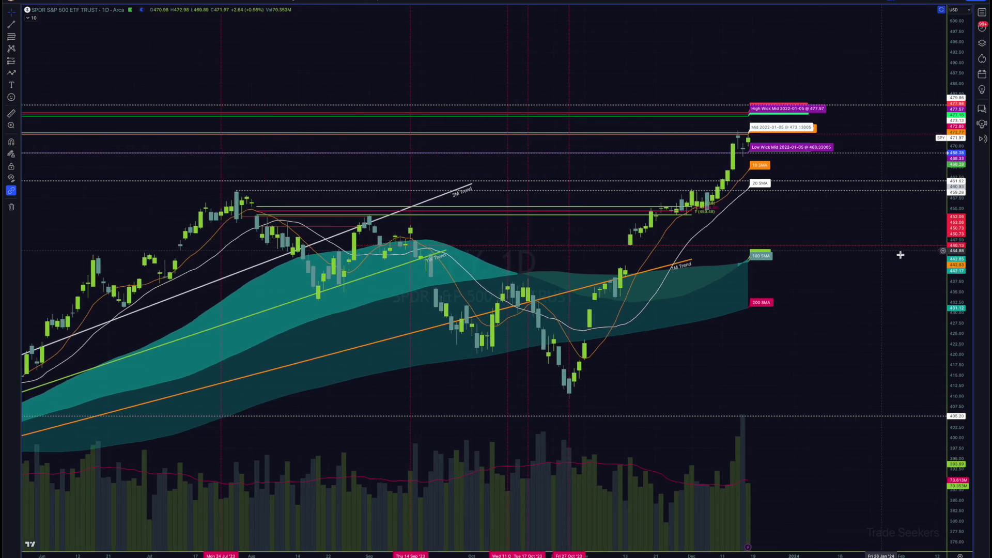
scroll(747, 181, "up", 2)
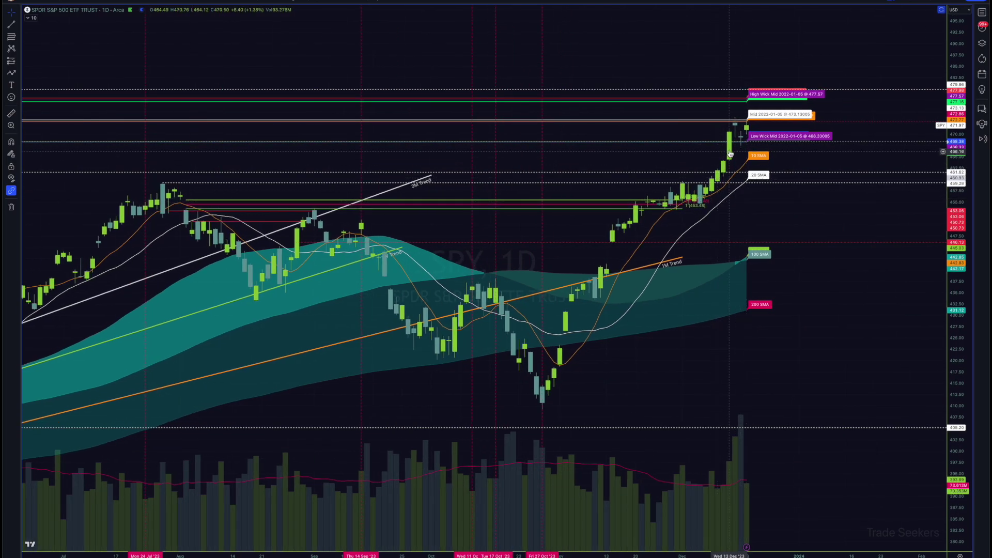
scroll(703, 139, "down", 1)
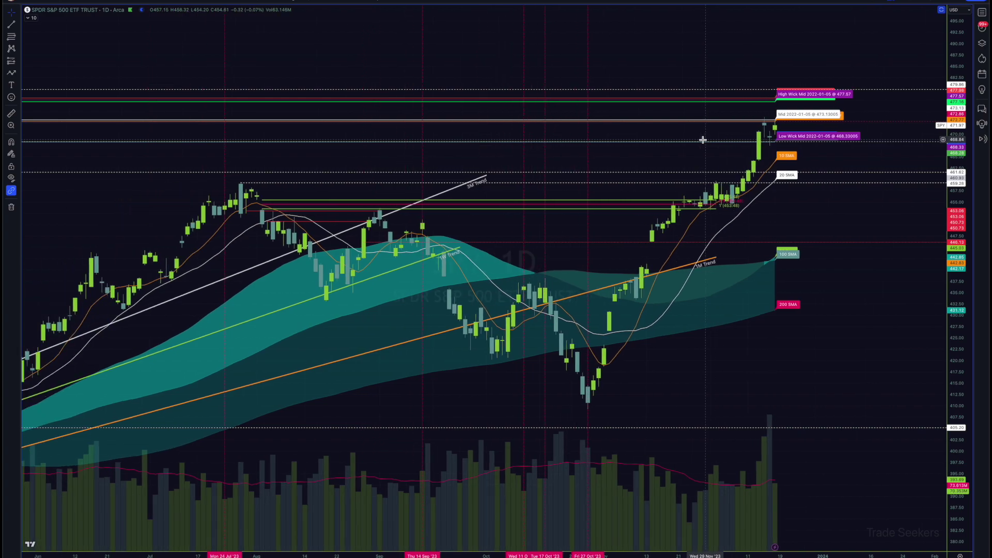
- Go back on the daily chart to January 2022 and examine the peak where the horizontal levels originate
scroll(738, 118, "down", 1)
scroll(740, 123, "down", 5)
scroll(740, 123, "left", 10)
scroll(739, 123, "left", 3)
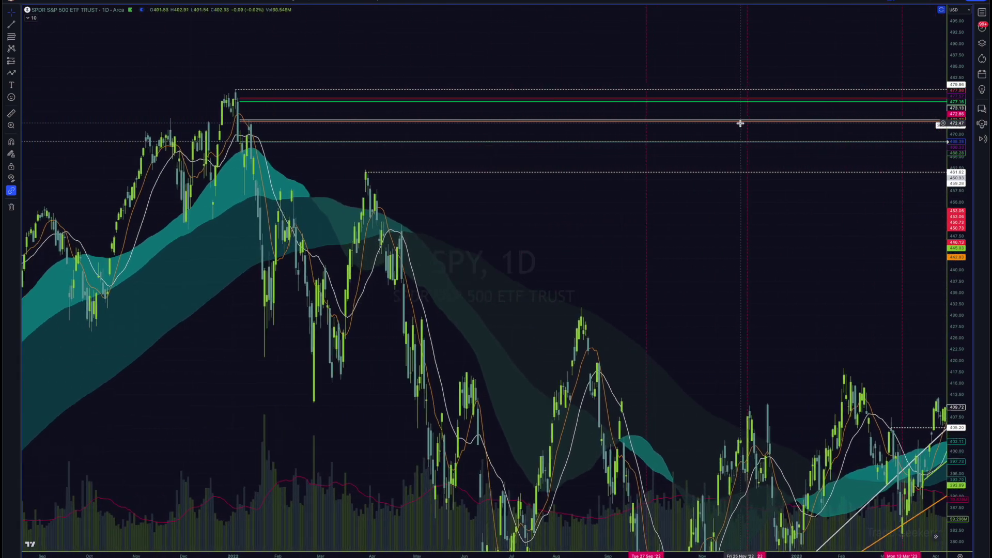
scroll(740, 123, "up", 5)
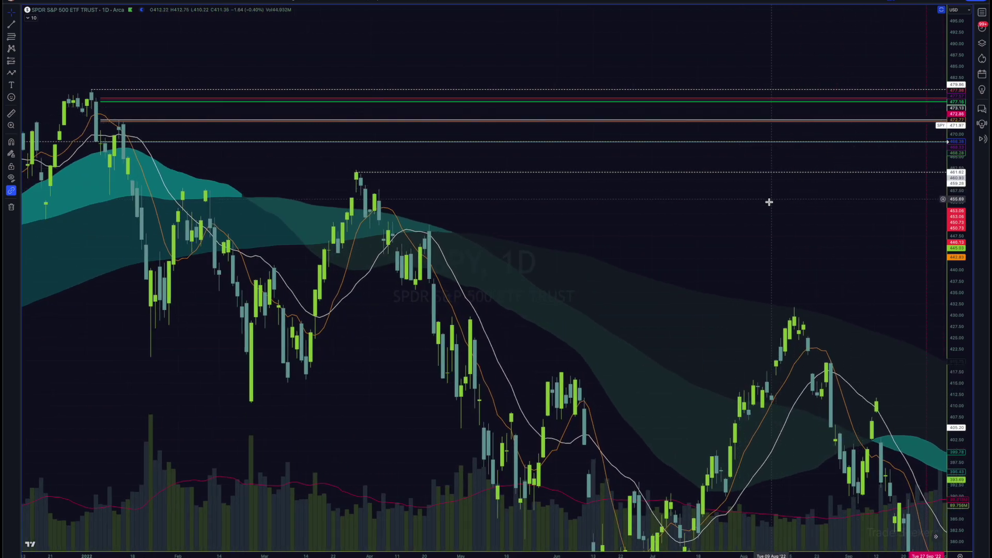
scroll(768, 201, "left", 5)
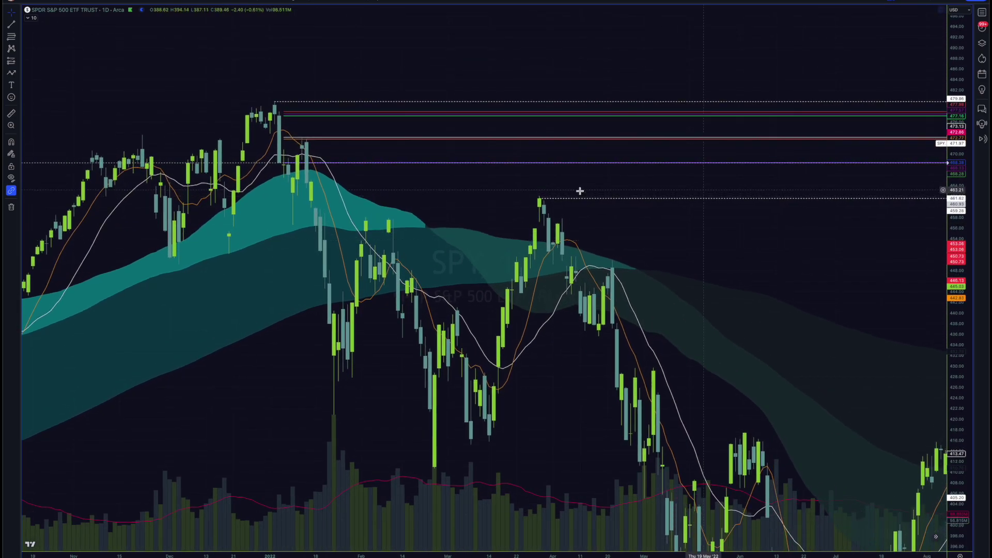
scroll(422, 200, "left", 3)
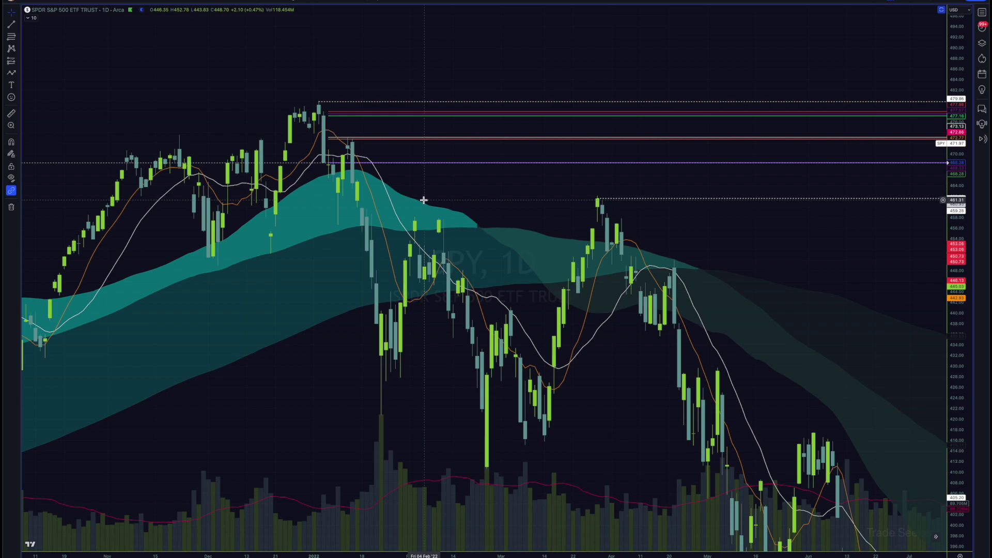
scroll(423, 200, "up", 2)
left_click_drag(421, 199, 517, 231)
scroll(517, 231, "up", 1)
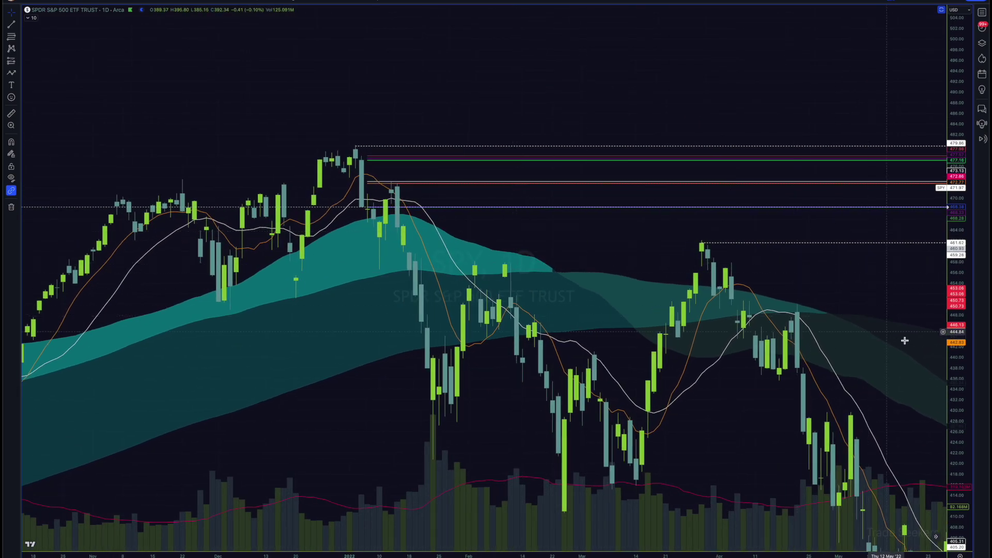
left_click_drag(954, 371, 955, 323)
scroll(555, 289, "up", 1)
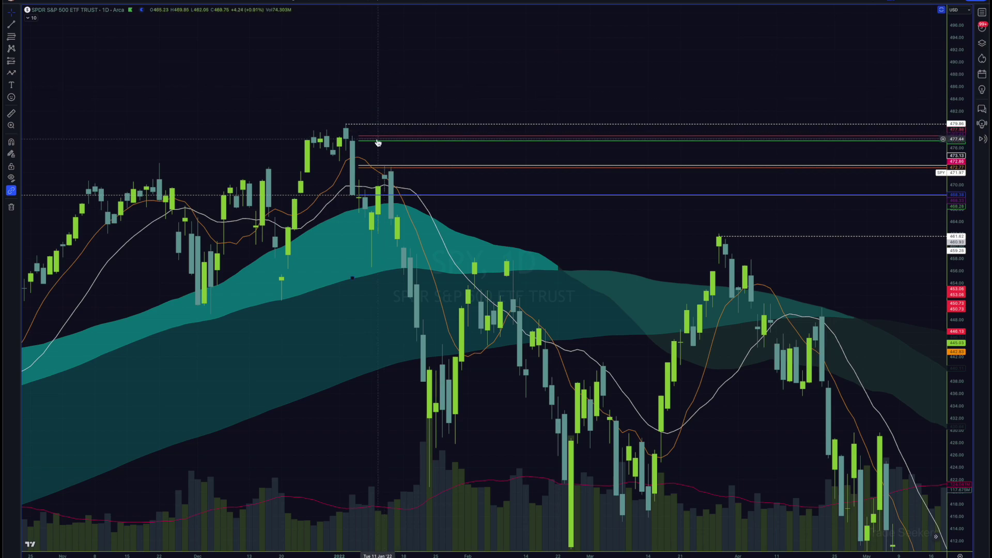
left_click_drag(377, 143, 379, 144)
left_click_drag(380, 144, 365, 144)
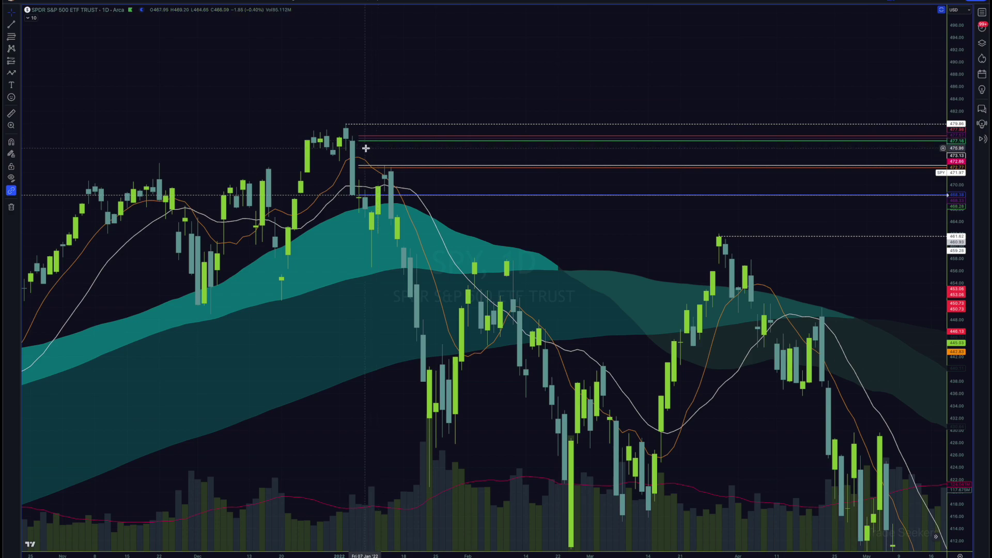
- Check the chart's indicator list for Candle Levels and inspect the January 2022 candles around the 2022-01-05 levels
left_click(30, 18)
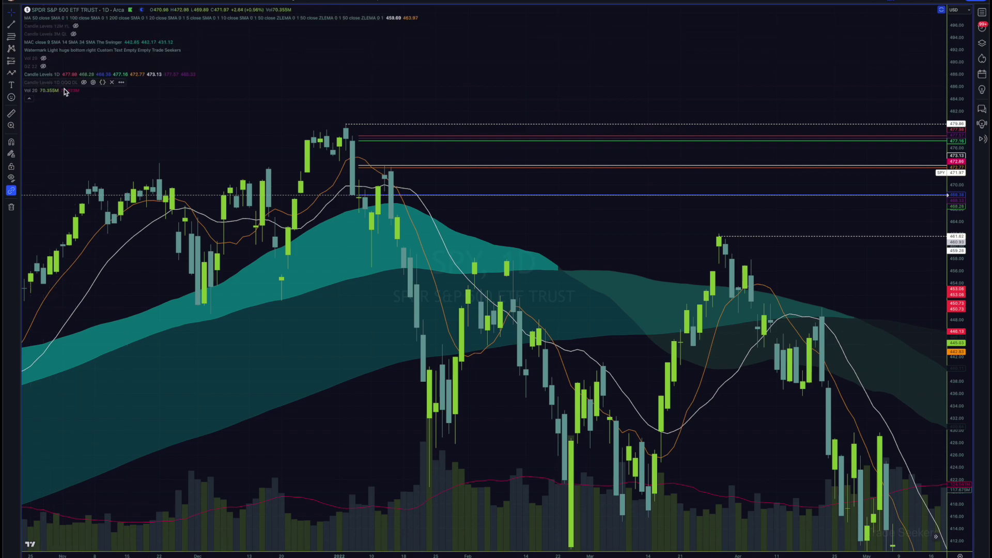
left_click(29, 99)
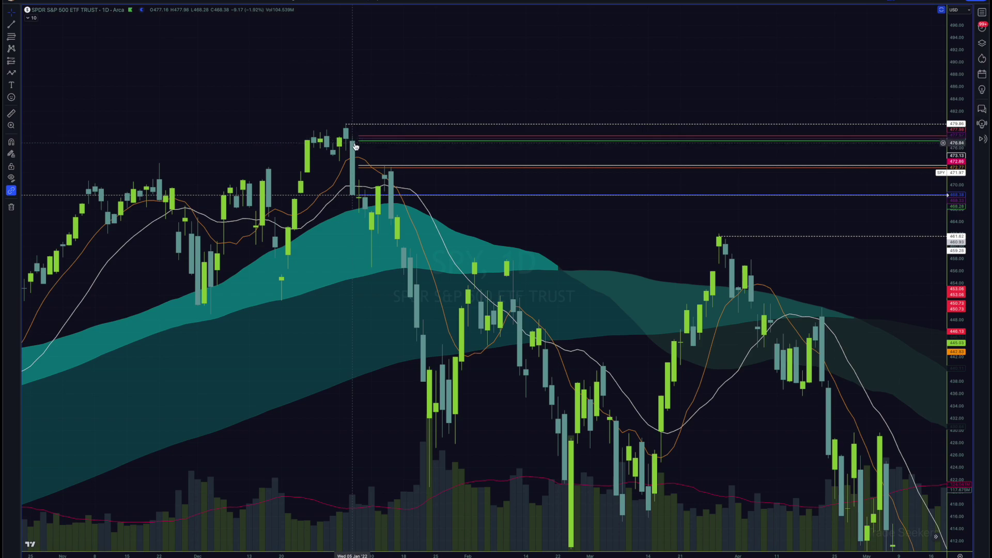
left_click_drag(383, 153, 393, 118)
scroll(377, 113, "up", 1)
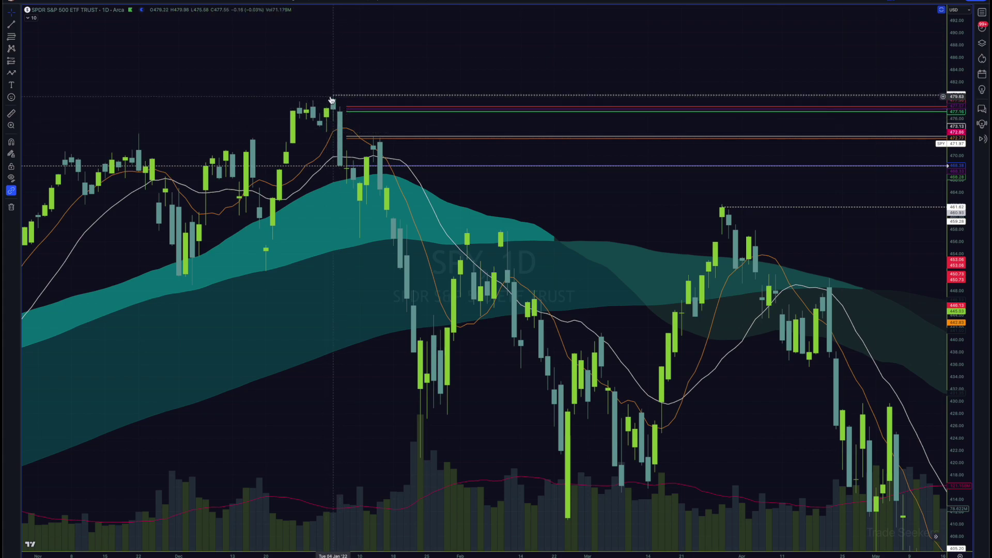
left_click(333, 97)
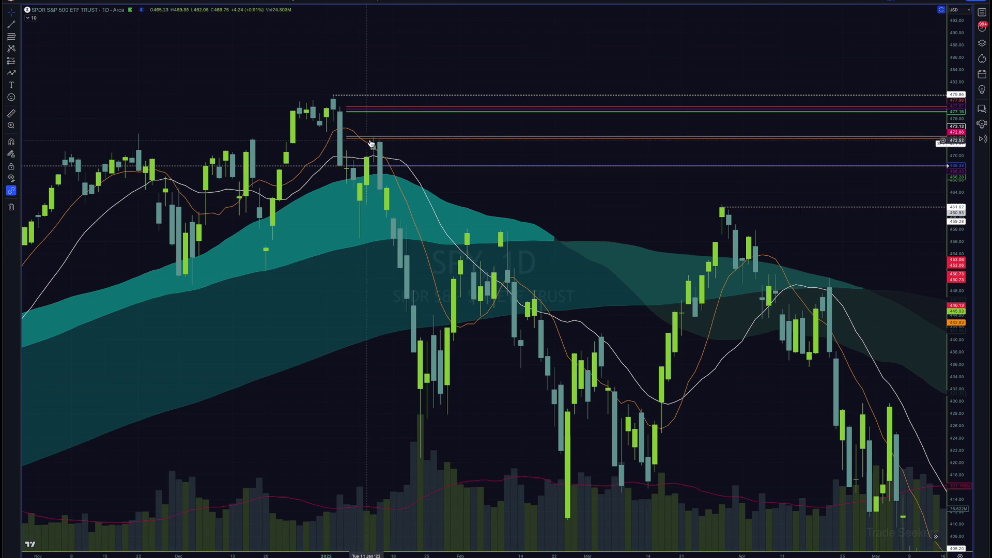
scroll(373, 150, "up", 1)
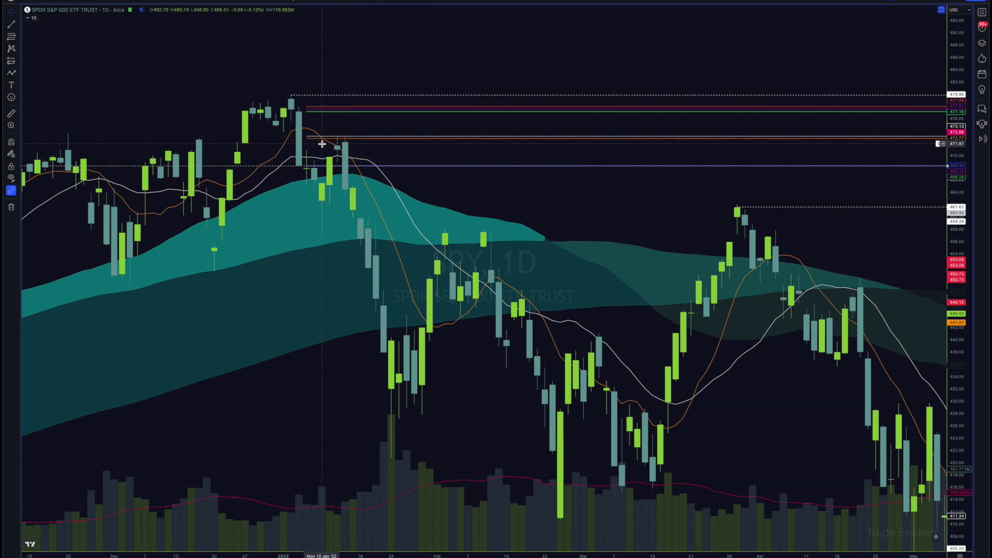
scroll(442, 336, "down", 2)
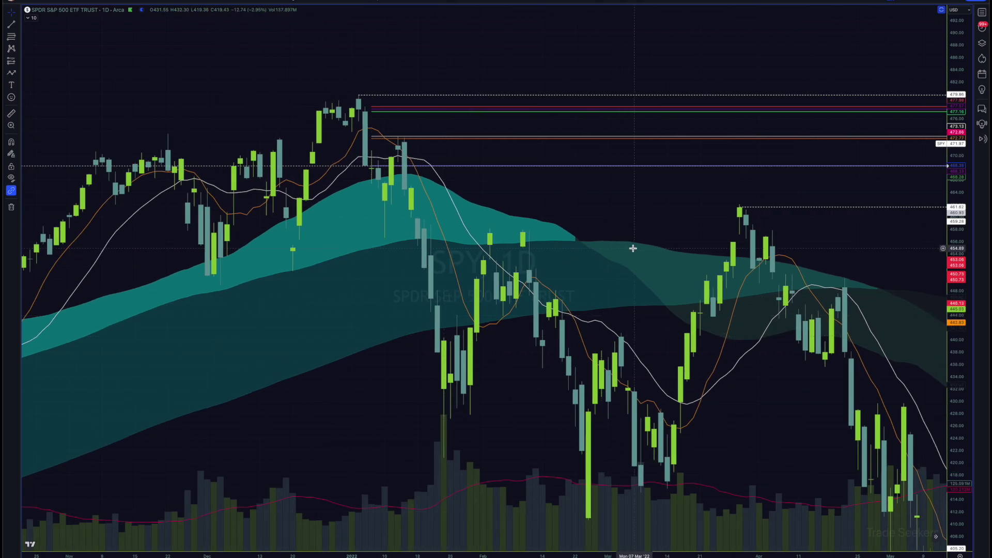
left_click_drag(614, 247, 516, 149)
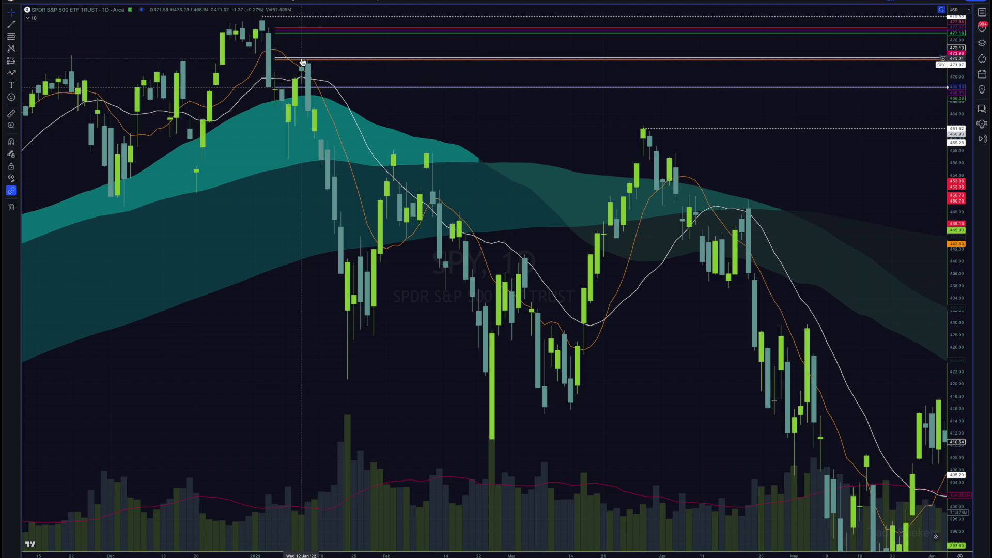
scroll(428, 121, "right", 2)
left_click_drag(427, 121, 328, 176)
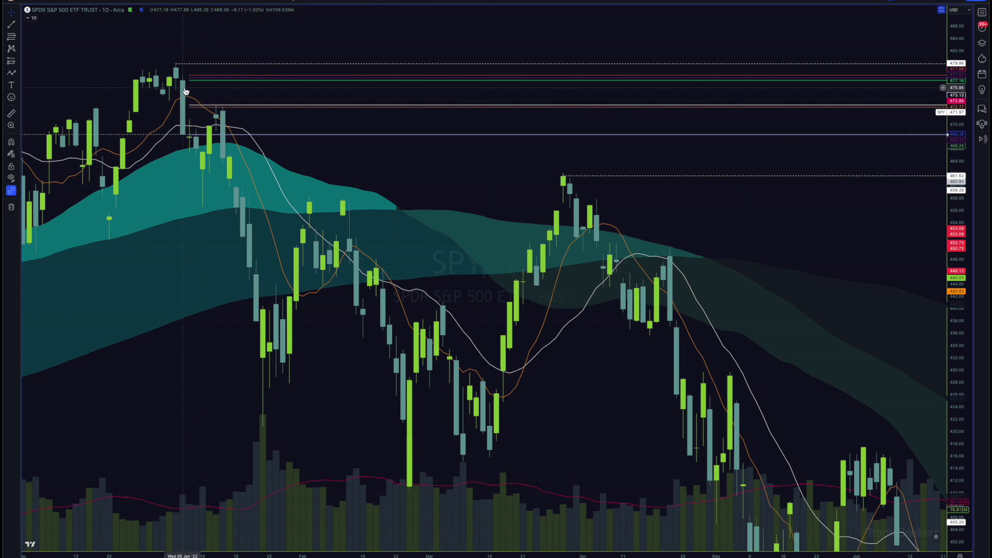
- Return the daily chart to the latest bar and compare the December 2023 candles with the 2022-01-05 levels
left_click(936, 537)
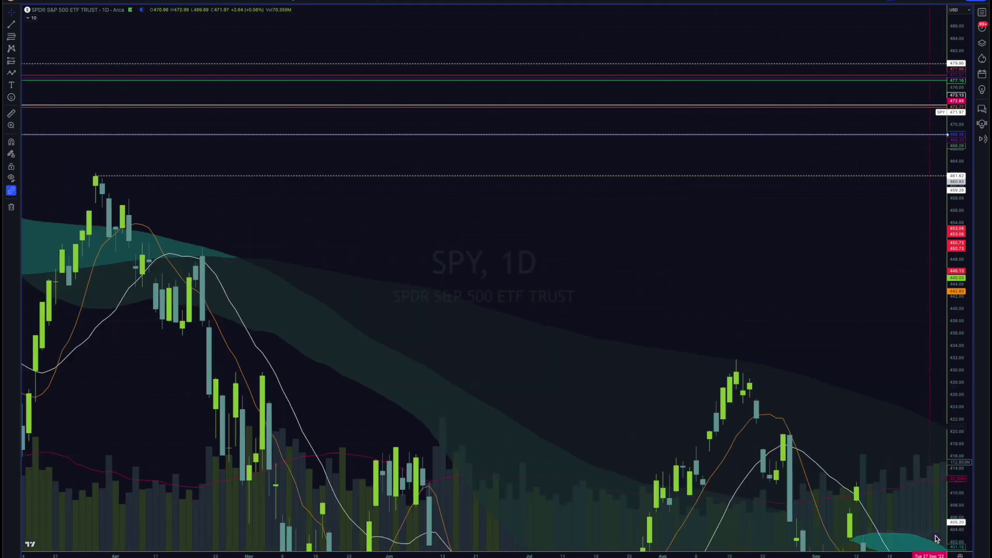
scroll(842, 243, "down", 2)
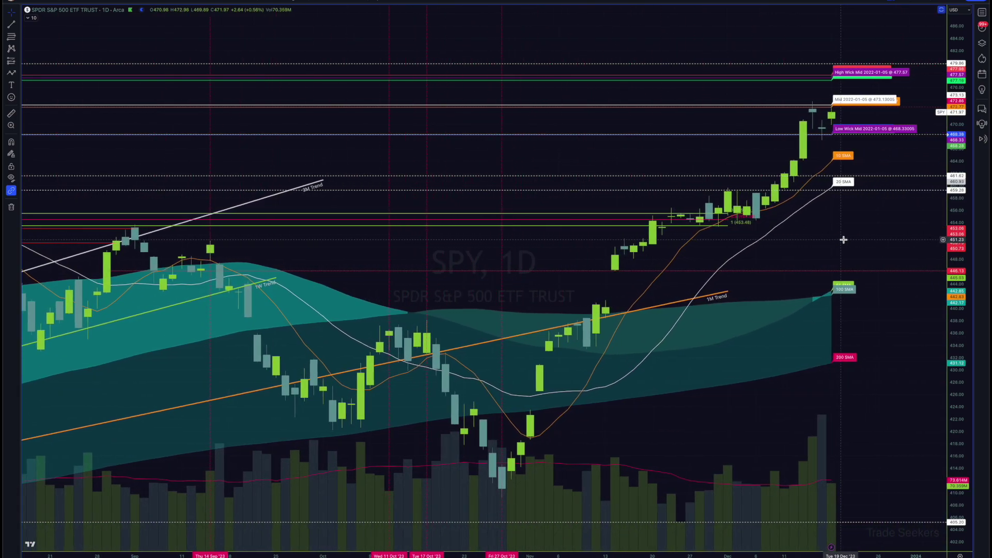
scroll(843, 239, "down", 3)
left_click_drag(749, 148, 690, 238)
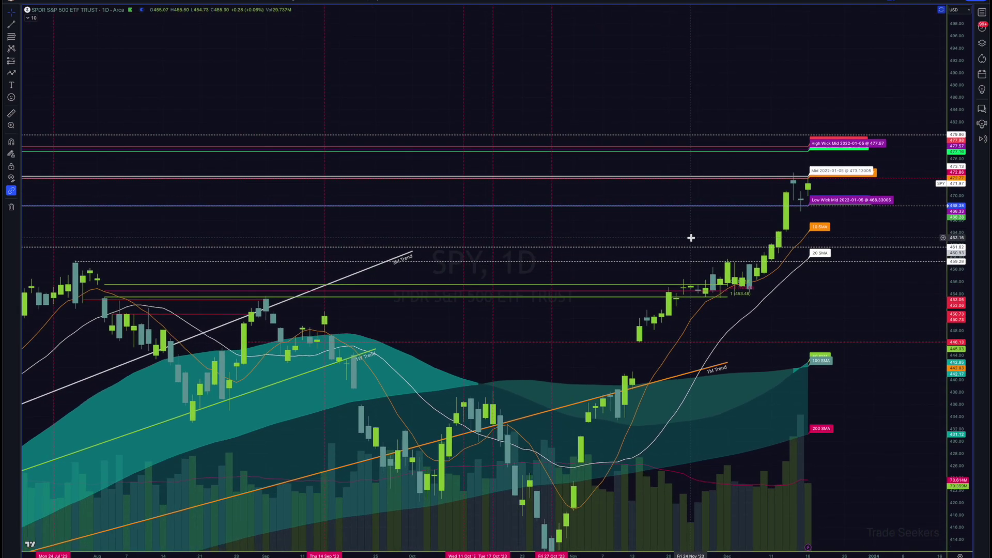
scroll(691, 238, "up", 1)
left_click_drag(964, 386, 963, 273)
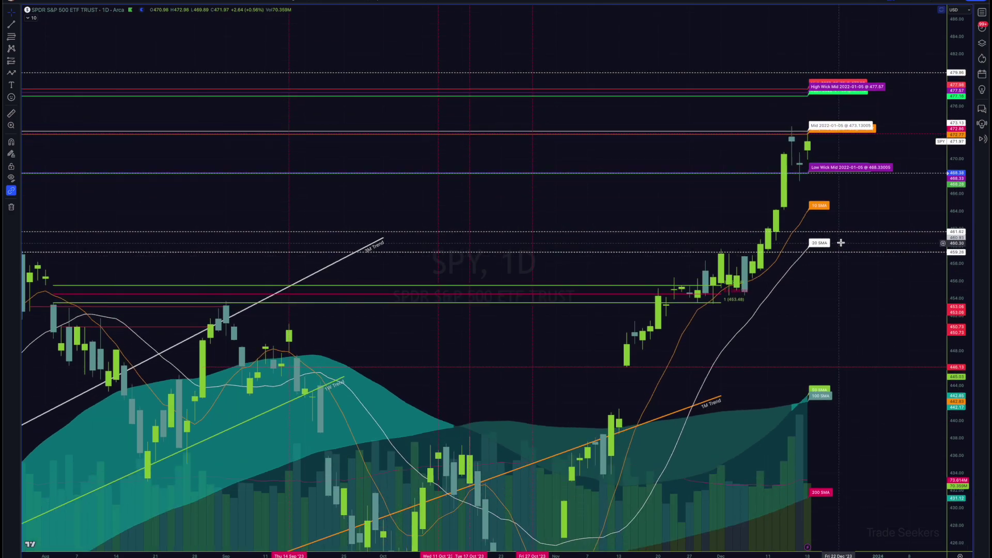
scroll(738, 197, "up", 2)
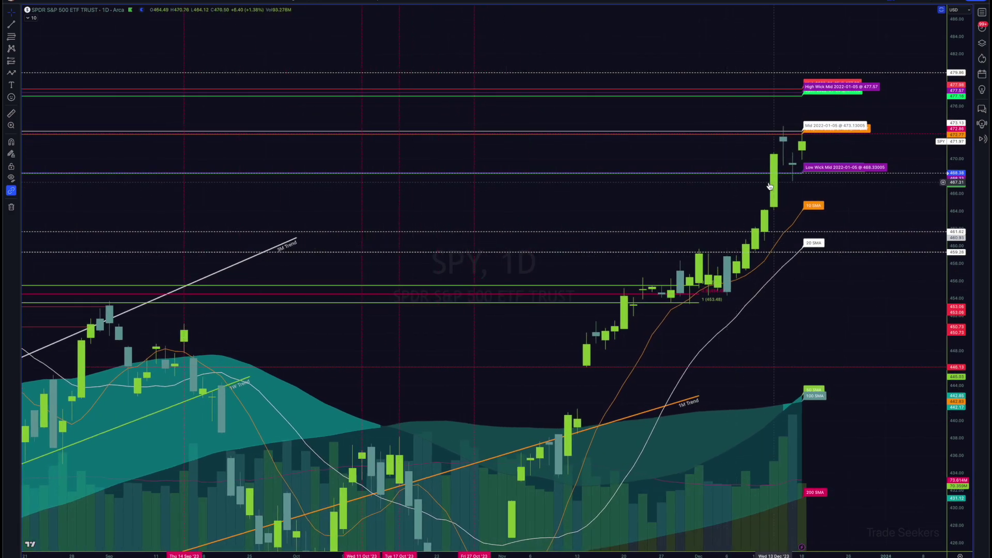
scroll(622, 199, "up", 3)
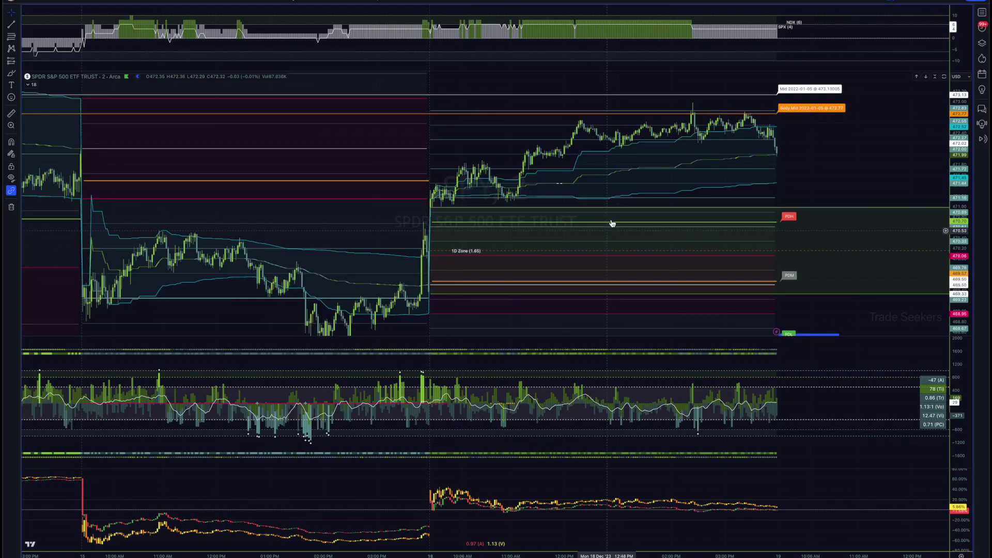
- Examine the 18 December session on the 2-minute chart against the 2022-01-05 mid levels, and look back at the preceding sessions
scroll(610, 229, "right", 5)
left_click_drag(841, 171, 799, 197)
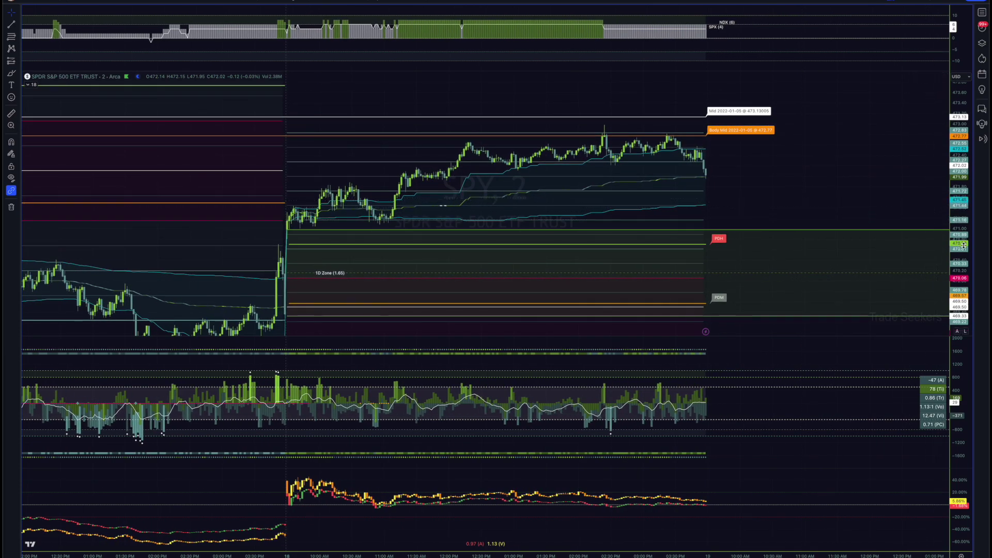
left_click_drag(964, 246, 962, 227)
scroll(797, 140, "right", 3)
left_click_drag(797, 139, 795, 192)
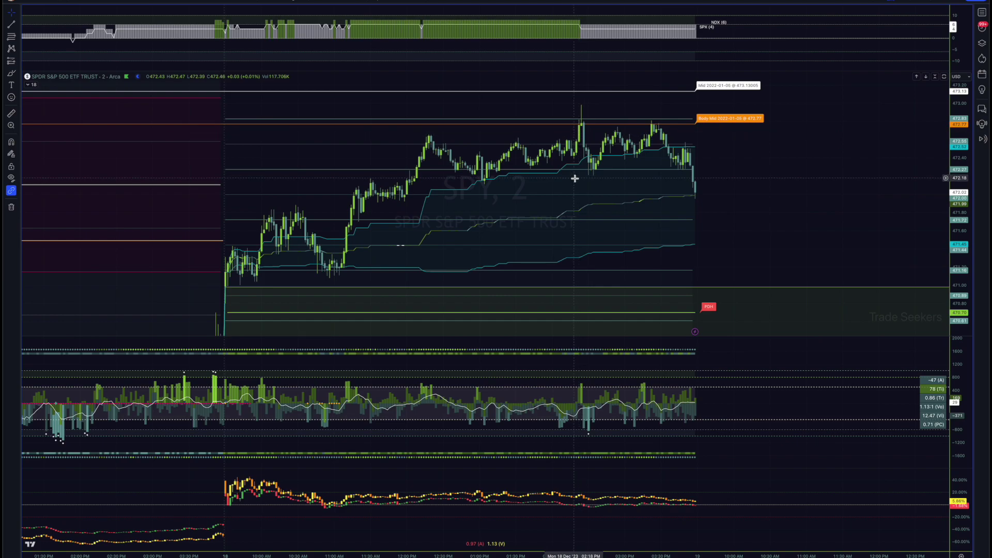
scroll(571, 175, "left", 10)
scroll(687, 186, "left", 5)
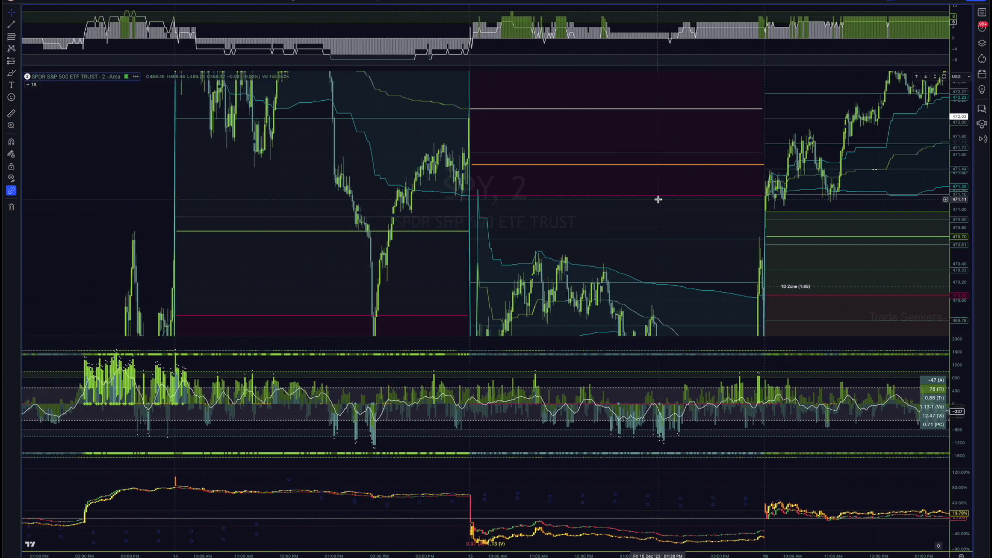
- Look back on the 2-minute chart from 15 December to the 13 and 12 December sessions and examine the price levels there
scroll(935, 293, "left", 10)
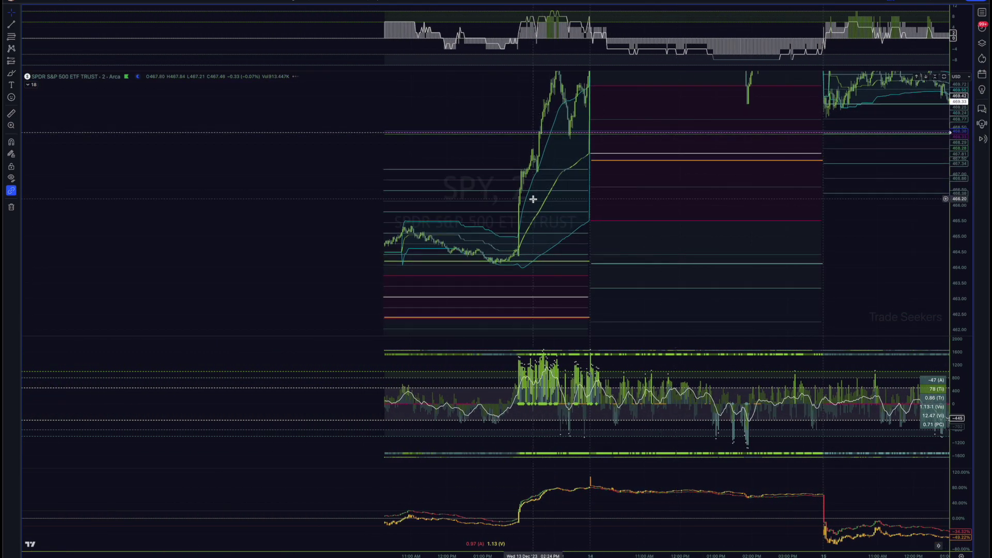
scroll(534, 195, "left", 10)
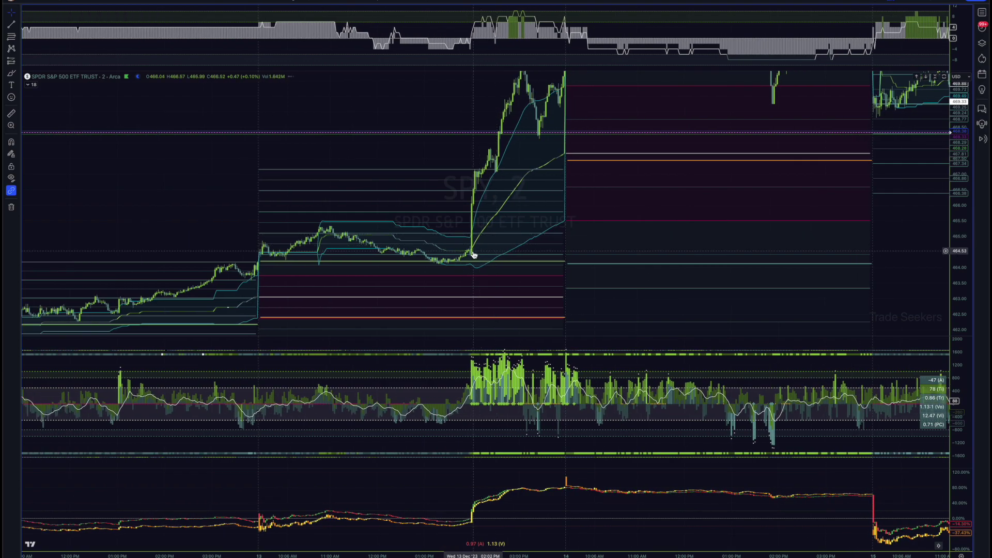
left_click_drag(477, 204, 548, 97)
scroll(487, 159, "left", 5)
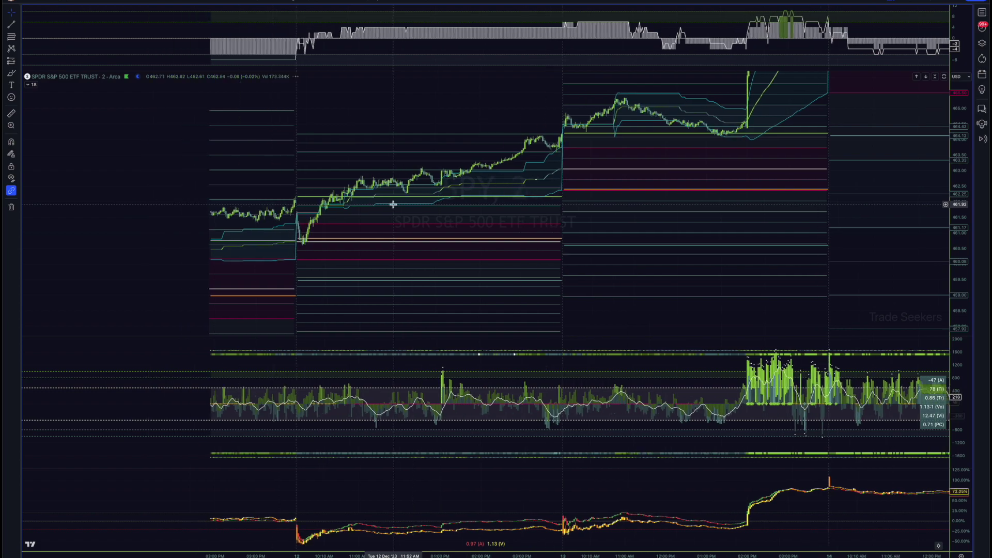
scroll(363, 264, "left", 2)
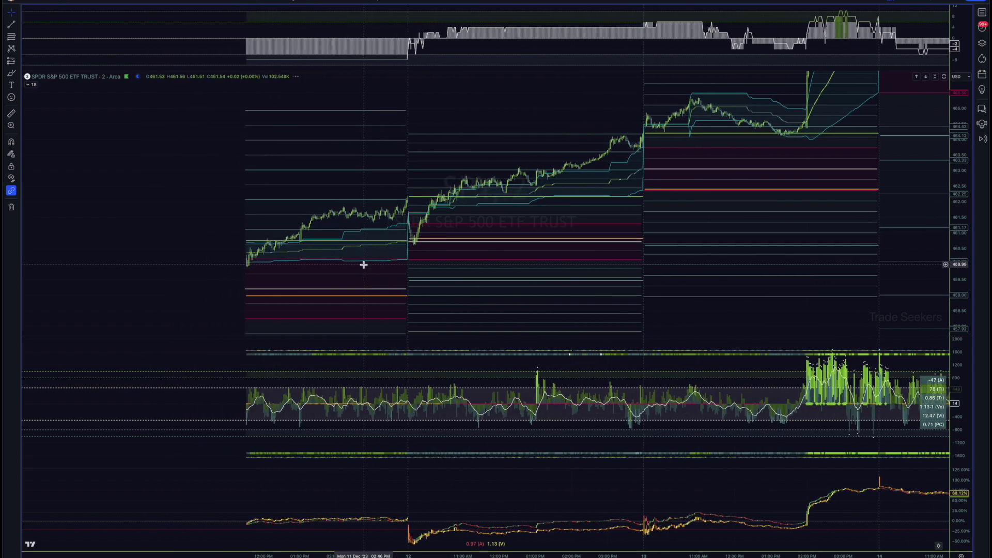
- Go back to the 11 December session on the 2-minute chart and examine its candles against the session's horizontal levels
scroll(495, 230, "left", 6)
scroll(495, 230, "up", 3)
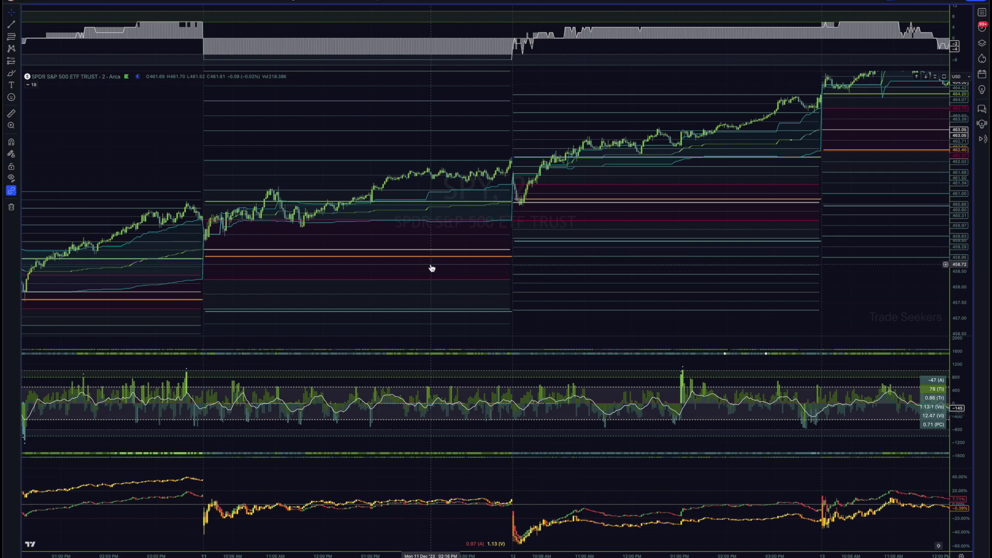
scroll(343, 228, "up", 1)
left_click_drag(343, 228, 372, 286)
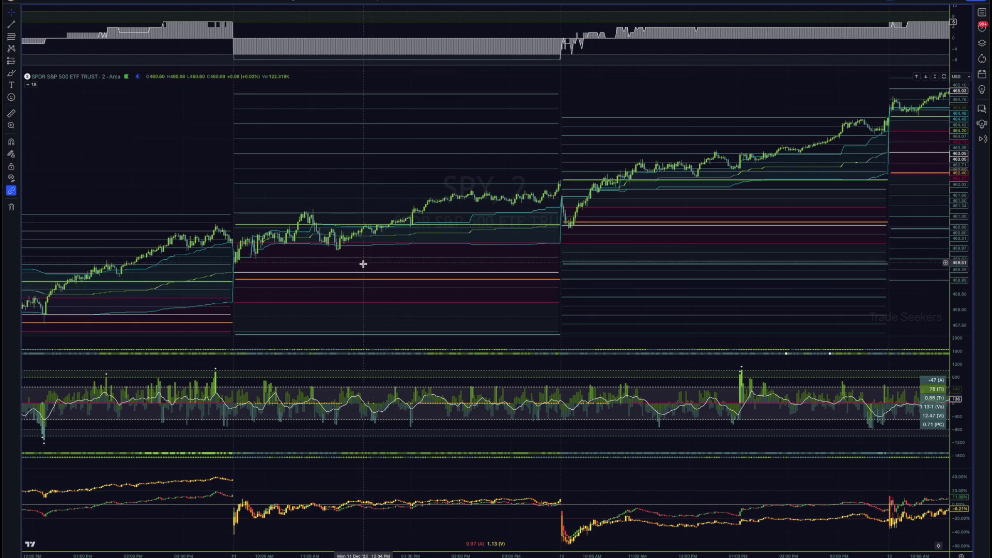
- Go further back and examine the 8 and 7 December sessions on the 2-minute chart against their zones and levels
scroll(363, 264, "left", 10)
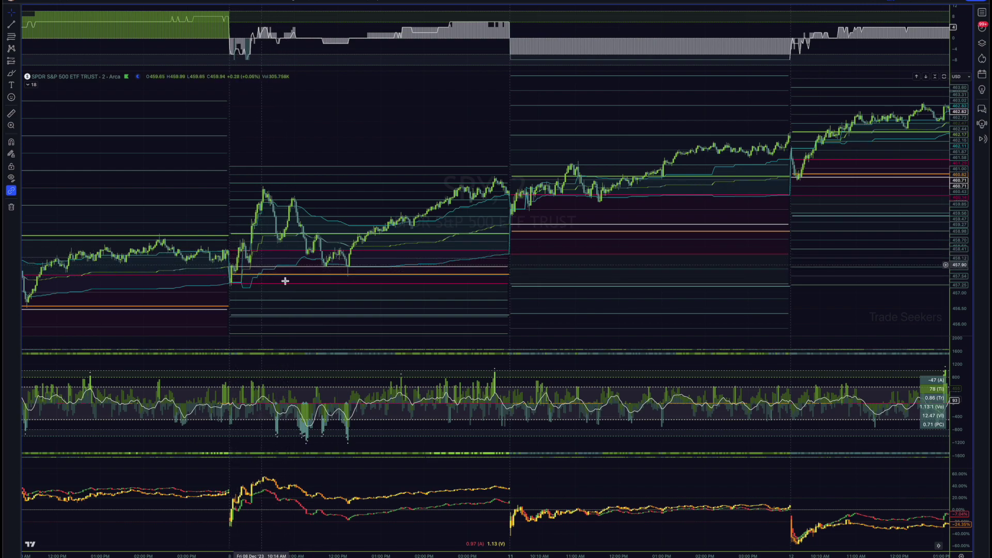
scroll(279, 280, "up", 2)
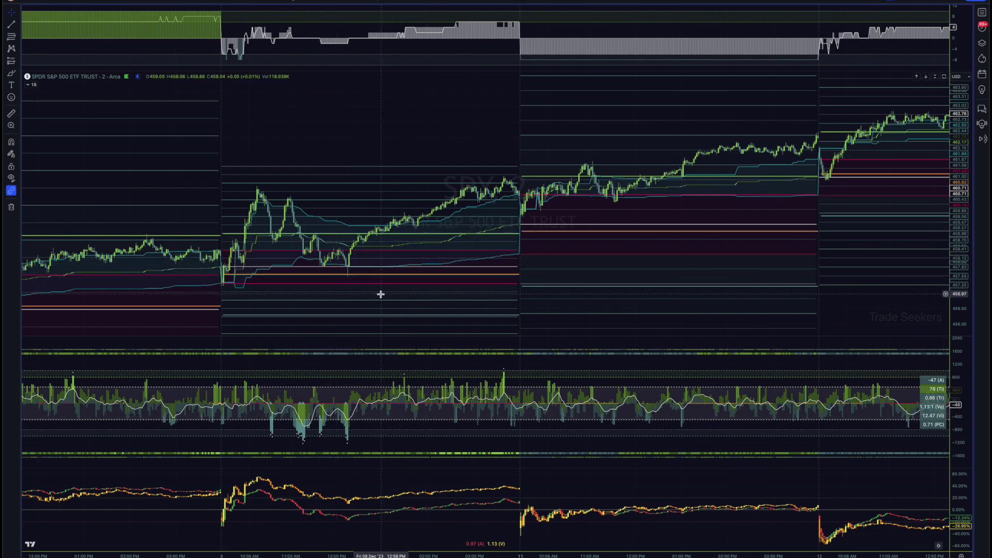
left_click_drag(380, 280, 384, 240)
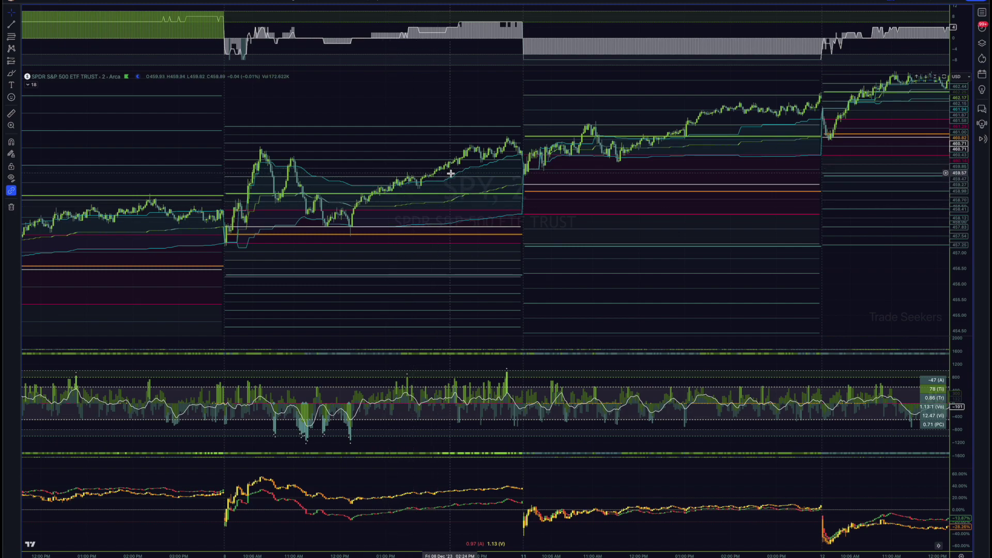
scroll(450, 174, "down", 3)
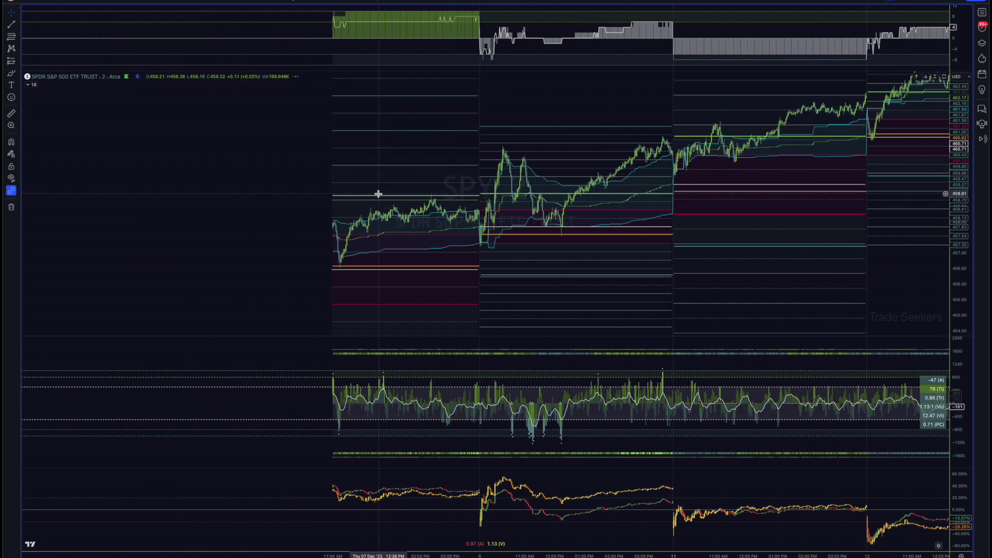
scroll(374, 210, "up", 1)
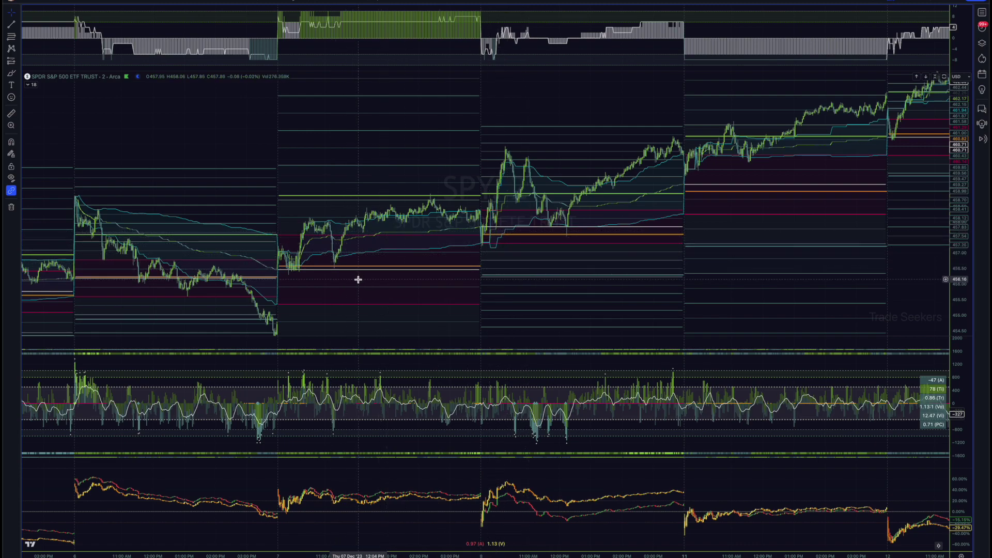
scroll(316, 257, "up", 2)
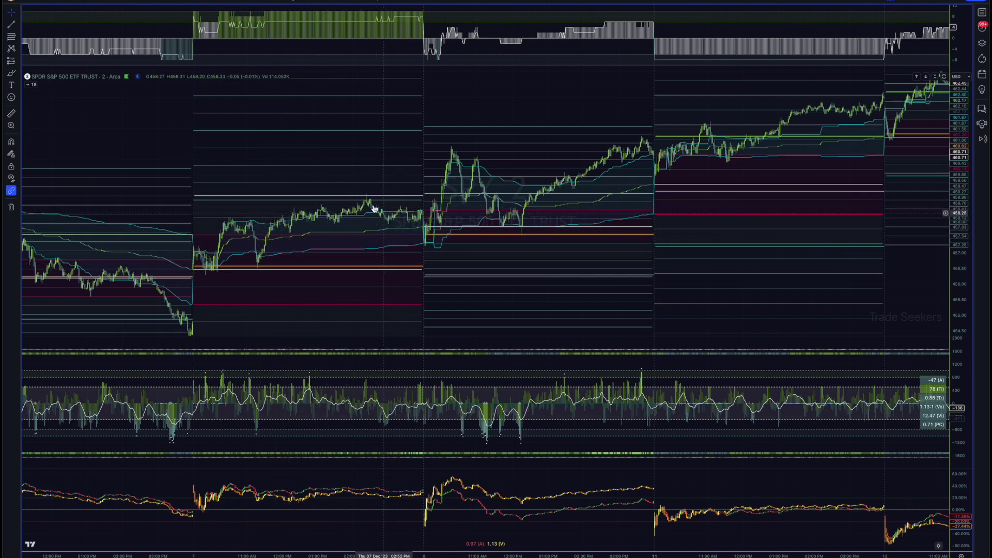
left_click_drag(492, 206, 385, 257)
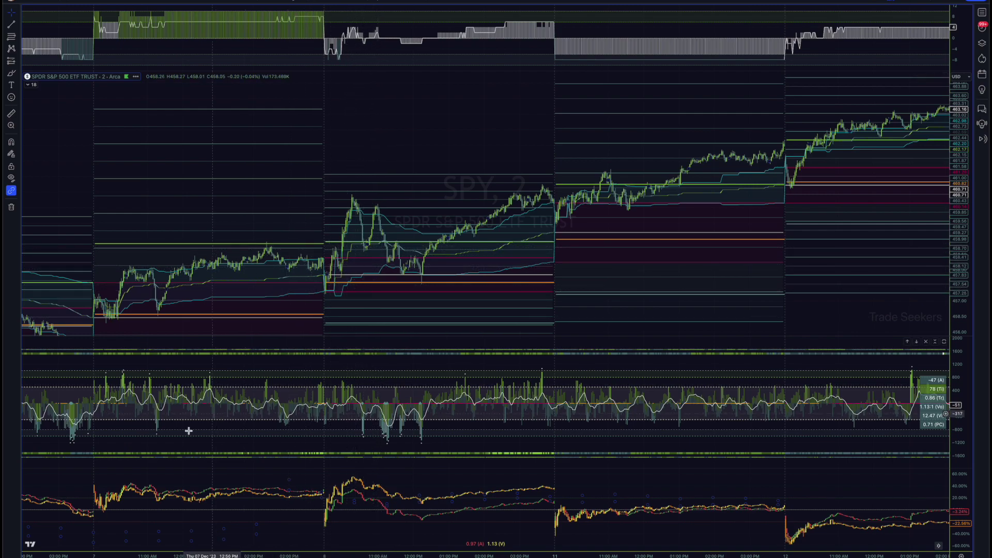
- Compare the 7 December session with the breadth and ITHADD indicators, and review the SPX and NDX holdings in ITHADD's settings
scroll(119, 502, "down", 2)
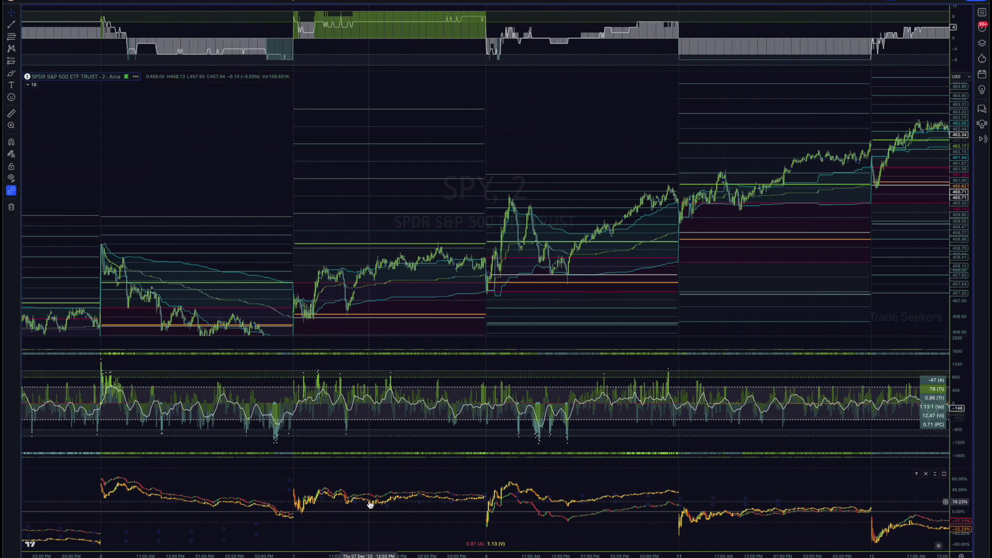
scroll(434, 197, "up", 3)
scroll(432, 193, "up", 1)
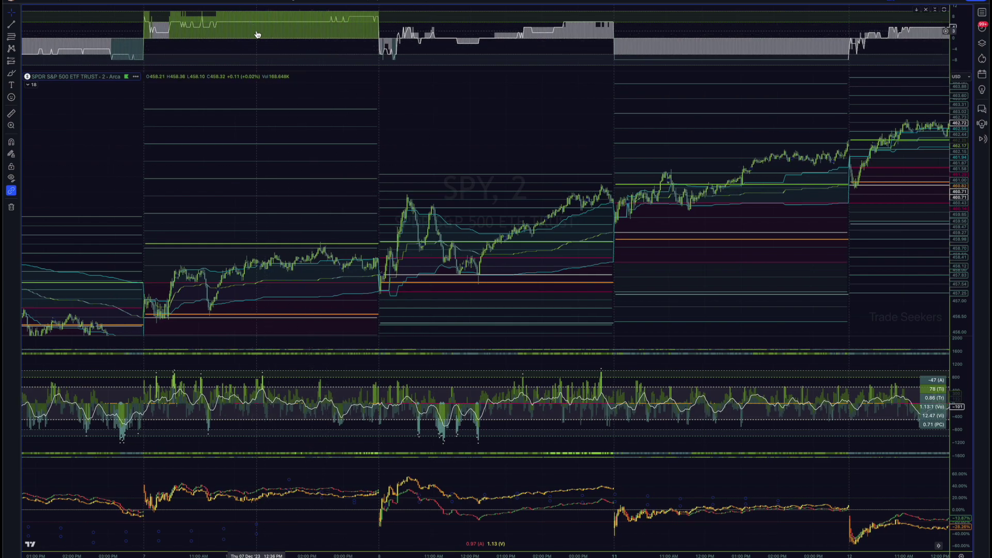
scroll(257, 34, "up", 1)
scroll(257, 34, "up", 1)
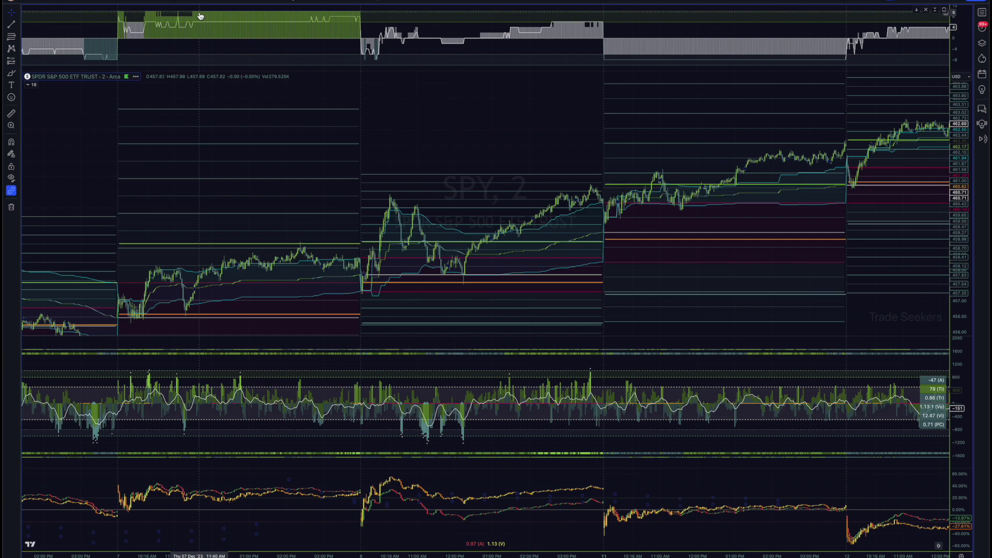
scroll(200, 19, "up", 1)
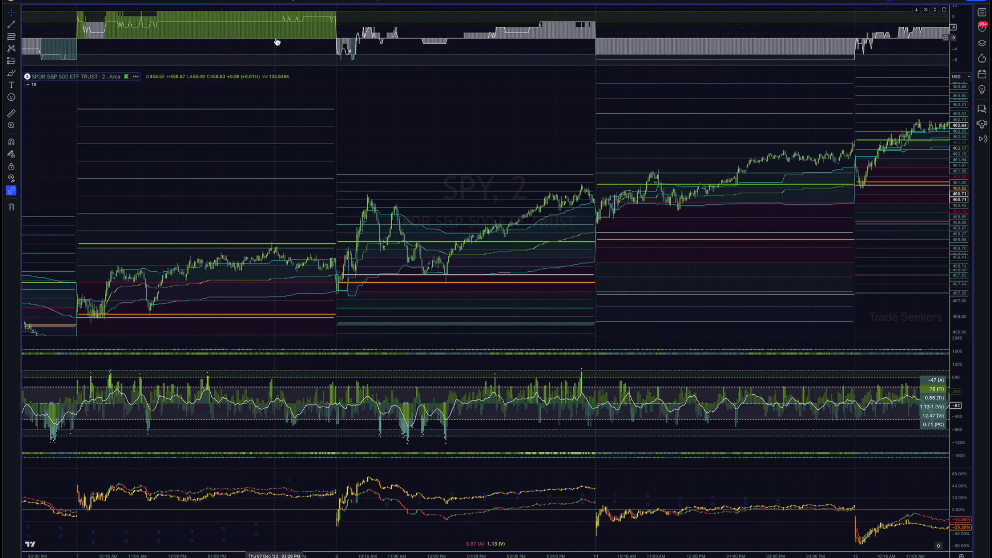
double_click(302, 24)
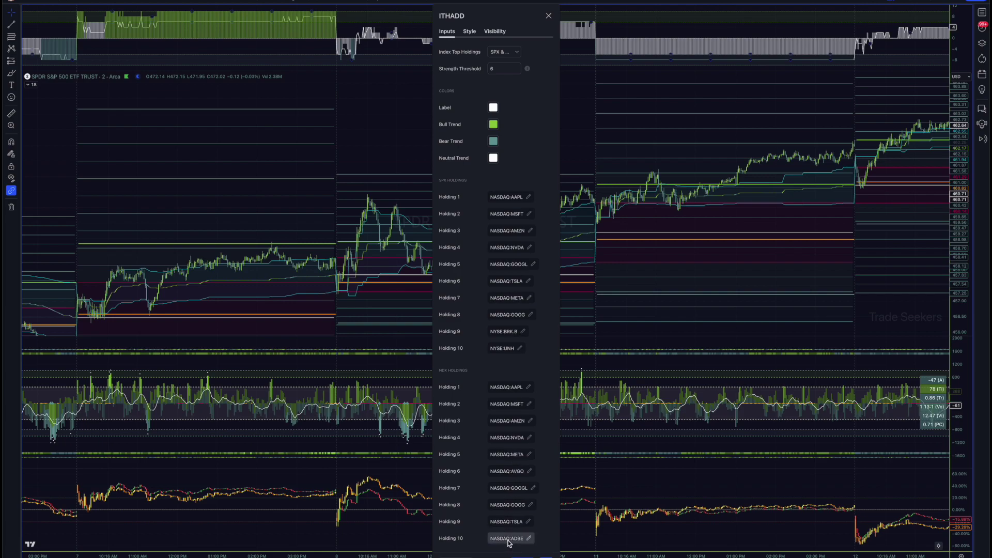
key("Escape")
- Examine the 8 December session on the 2-minute chart, comparing its price swings with the levels and the indicators below
scroll(364, 253, "up", 2)
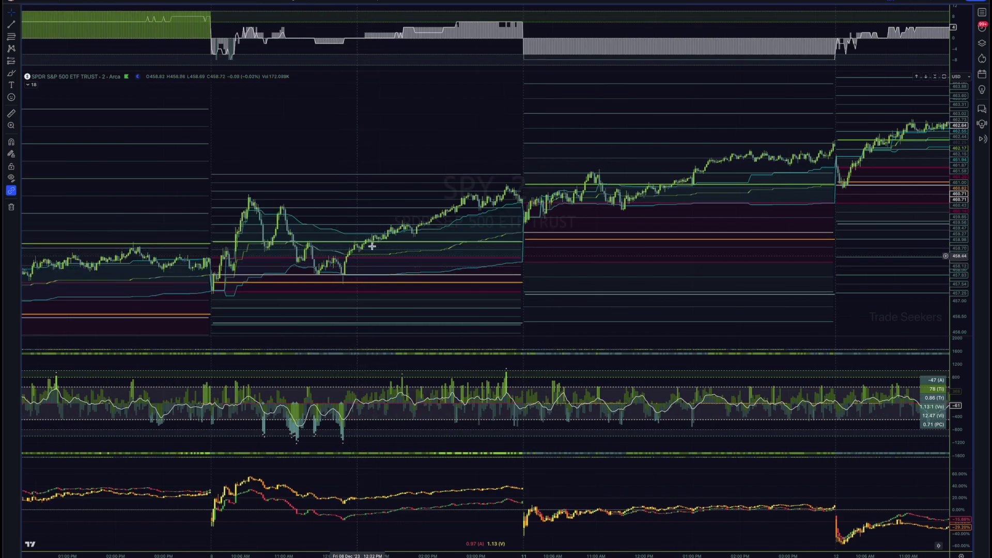
scroll(452, 244, "right", 3)
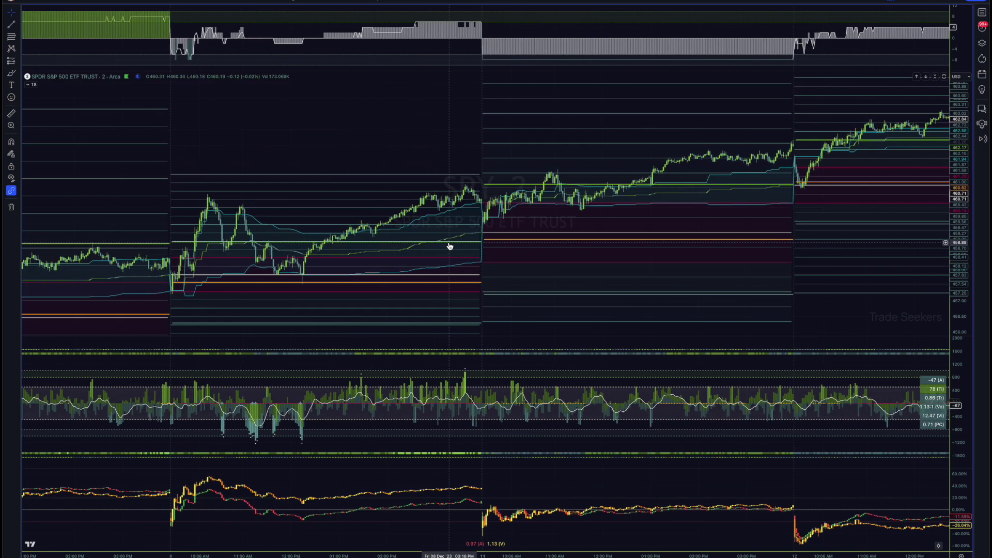
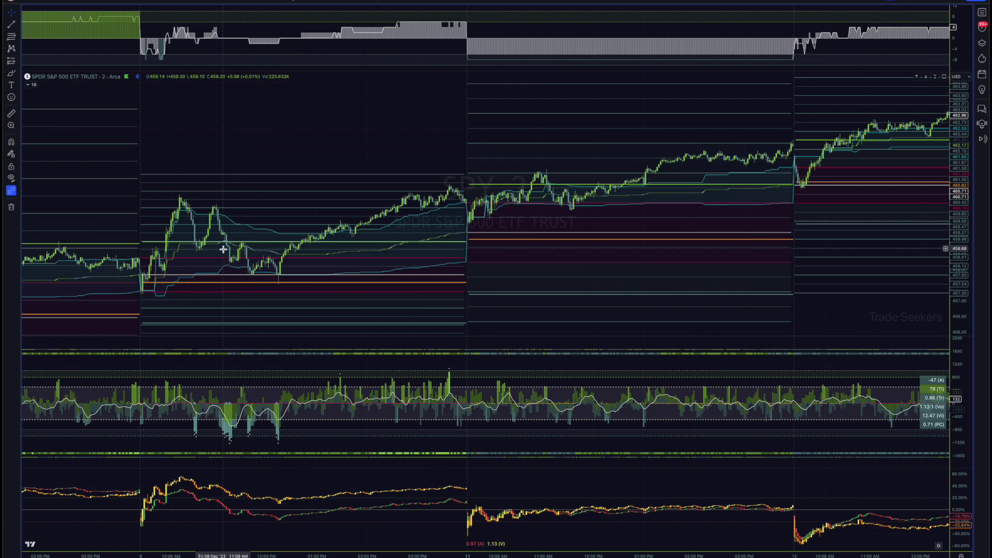
scroll(282, 296, "up", 2)
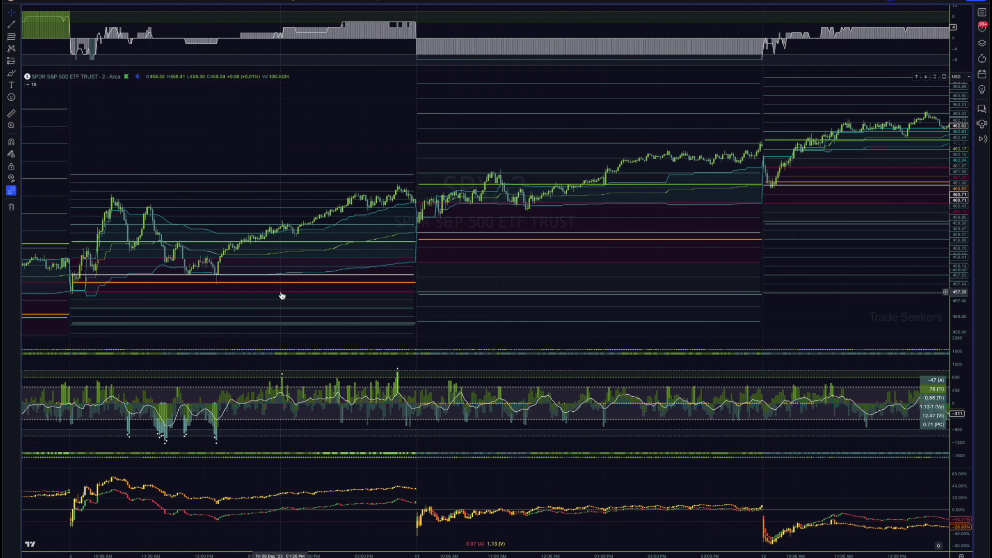
scroll(485, 283, "up", 1)
- Advance to the 11 December session and compare its afternoon price action with the levels and ITHADD
left_click_drag(485, 284, 339, 318)
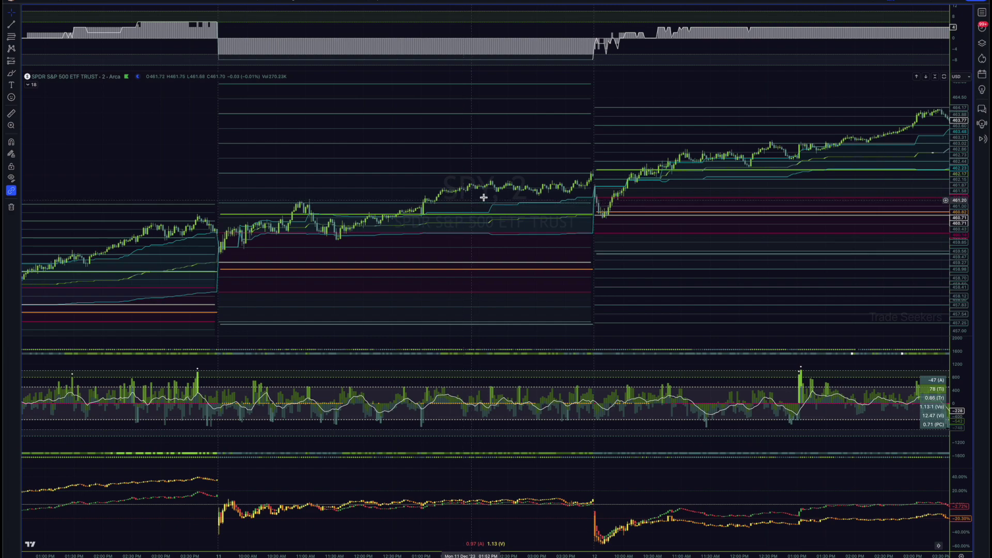
left_click_drag(516, 199, 395, 201)
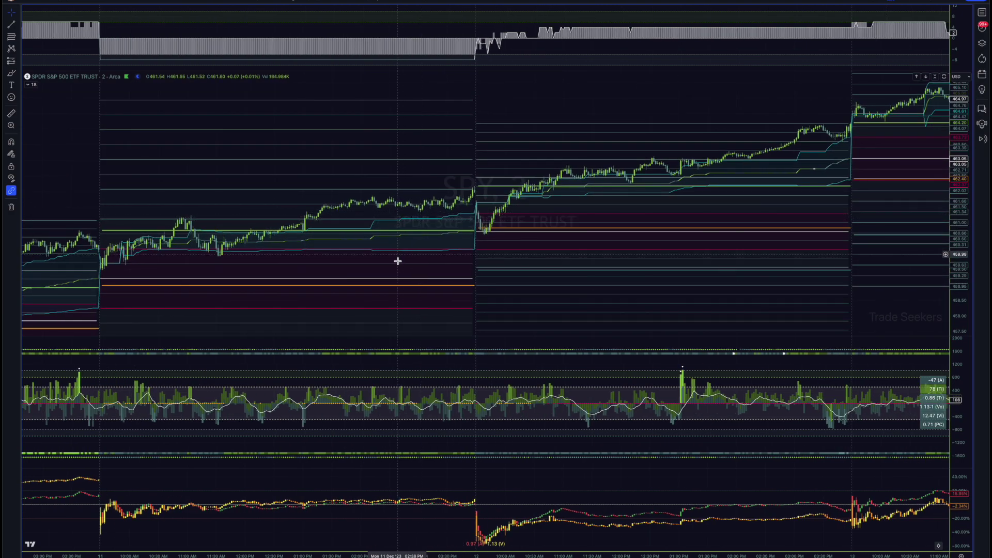
left_click_drag(397, 261, 363, 260)
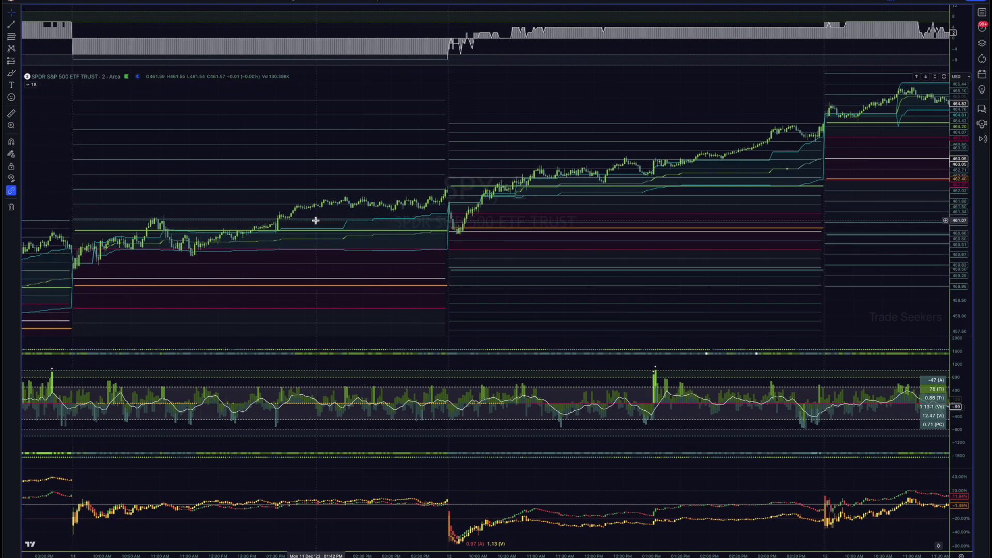
- Advance to the 12 December session and examine the spike around 1 PM in the histogram indicator below price
left_click_drag(316, 221, 111, 223)
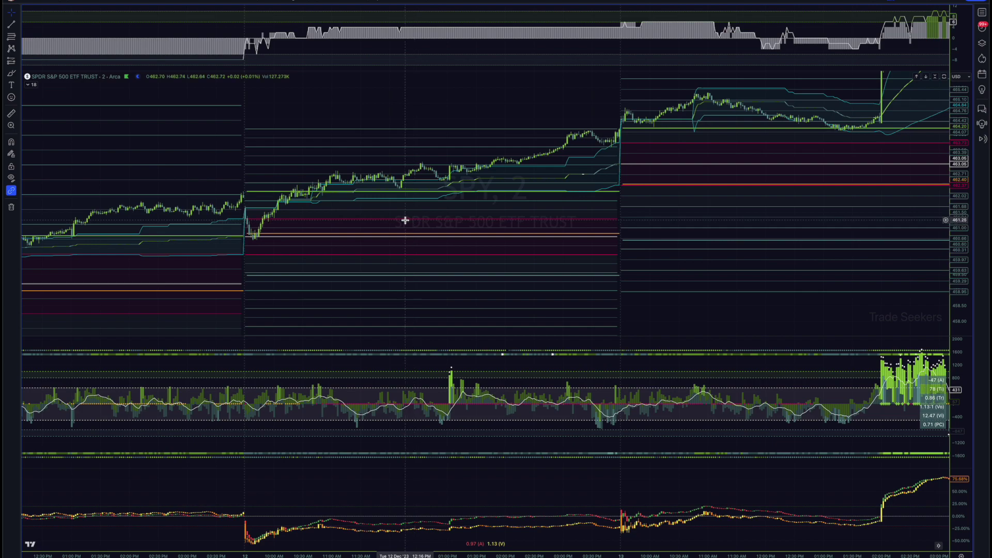
left_click_drag(405, 220, 328, 223)
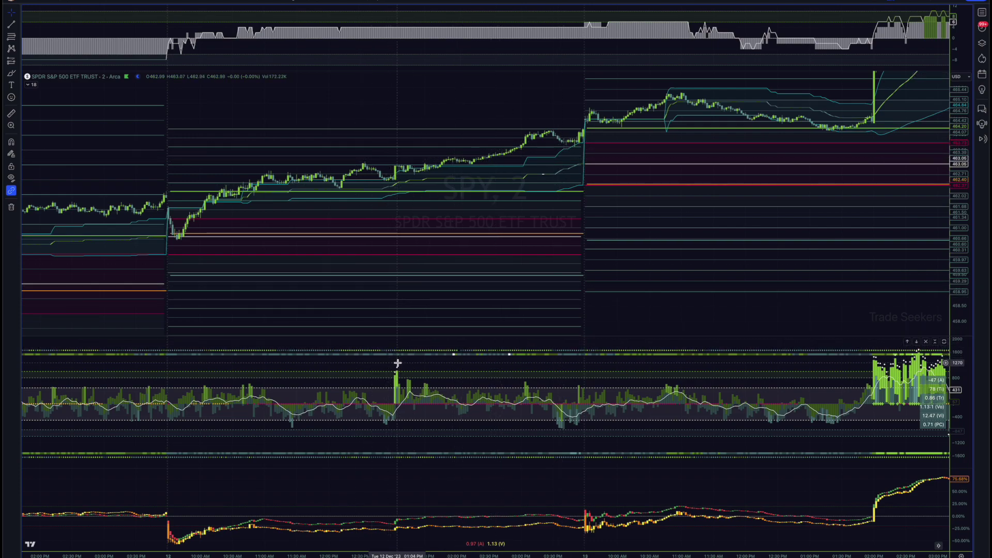
left_click_drag(461, 253, 443, 256)
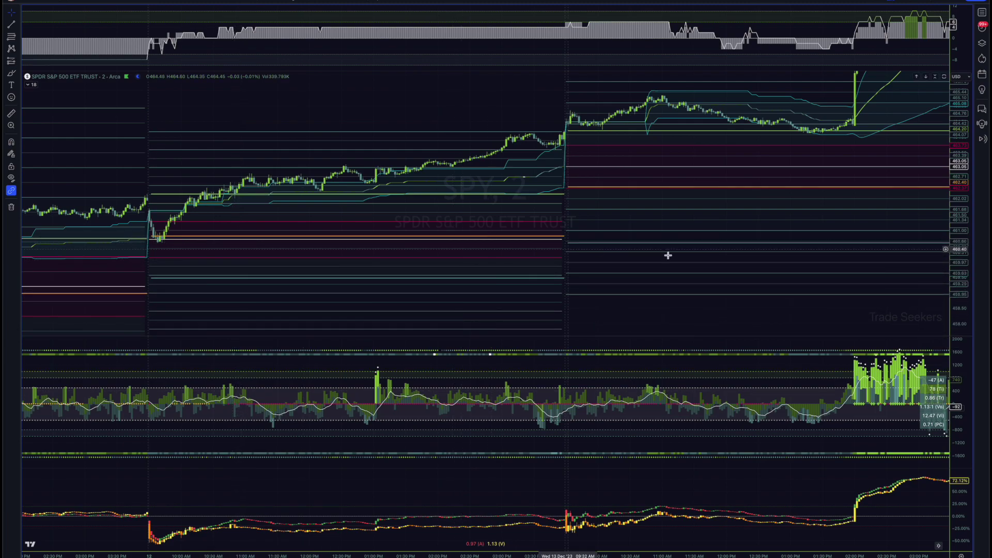
- Examine the 12 December opening candles with the price scale stretched vertically, and check the ADD and VOLD options in MicAIO's settings
left_click_drag(965, 272, 965, 253)
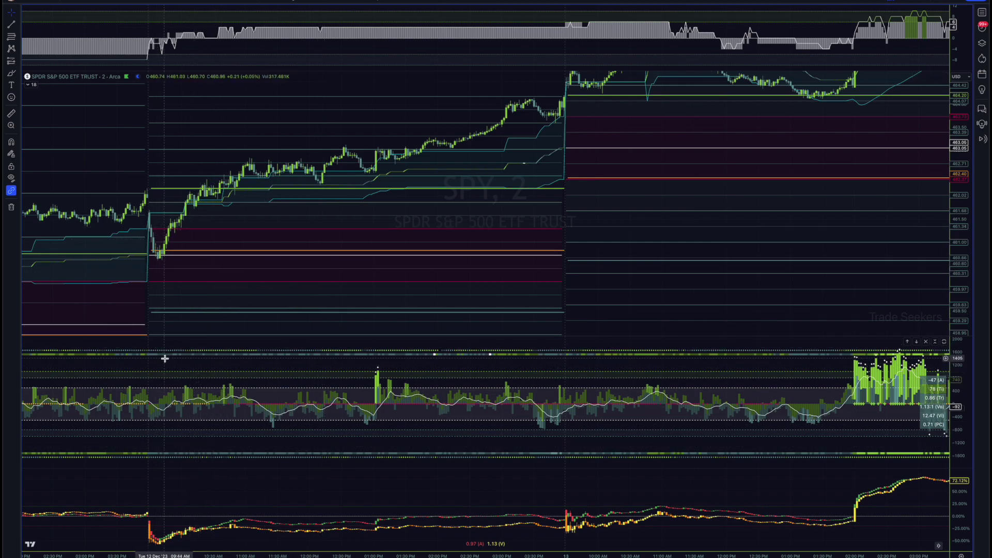
scroll(160, 359, "up", 1)
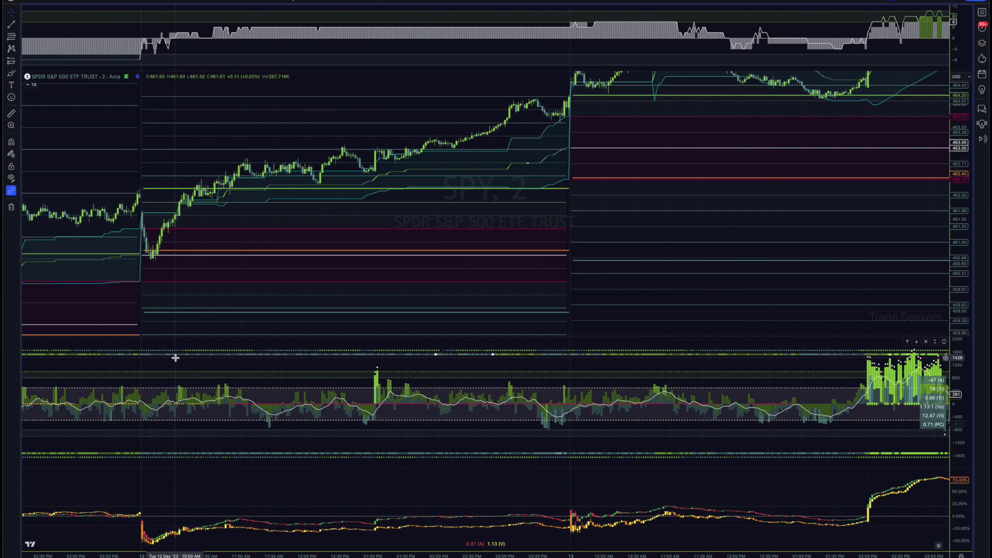
double_click(152, 540)
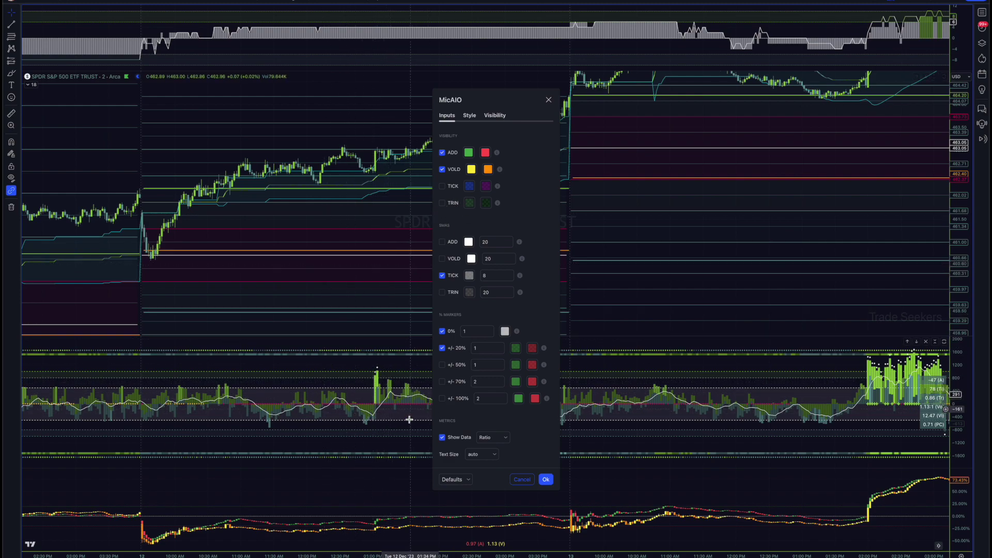
key("Escape")
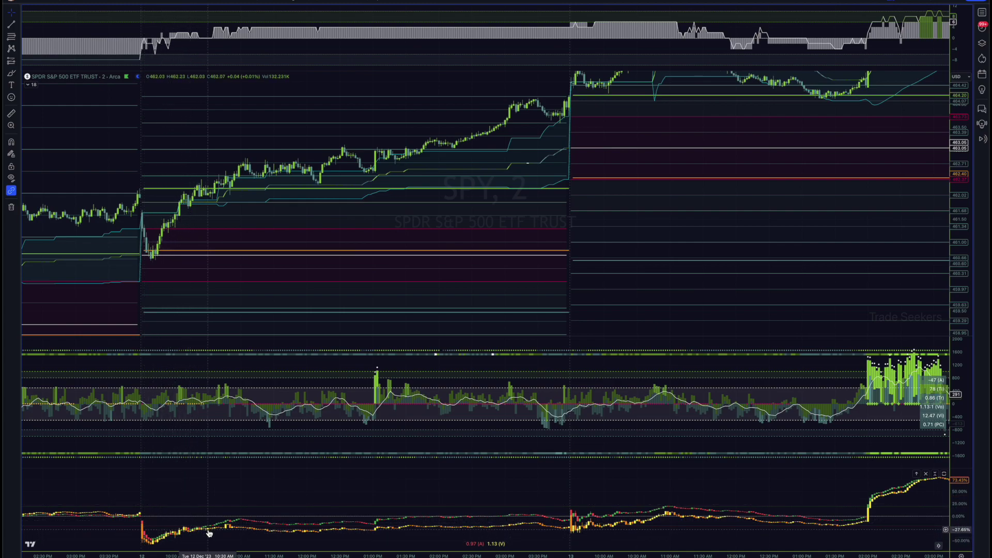
- Advance to the 13 December session and compare its 2 PM price move with ITHADD and the preceding 12 December session
scroll(594, 288, "right", 5)
scroll(594, 288, "right", 2)
left_click_drag(502, 195, 405, 334)
left_click_drag(487, 259, 429, 284)
scroll(429, 284, "up", 3)
scroll(443, 263, "left", 2)
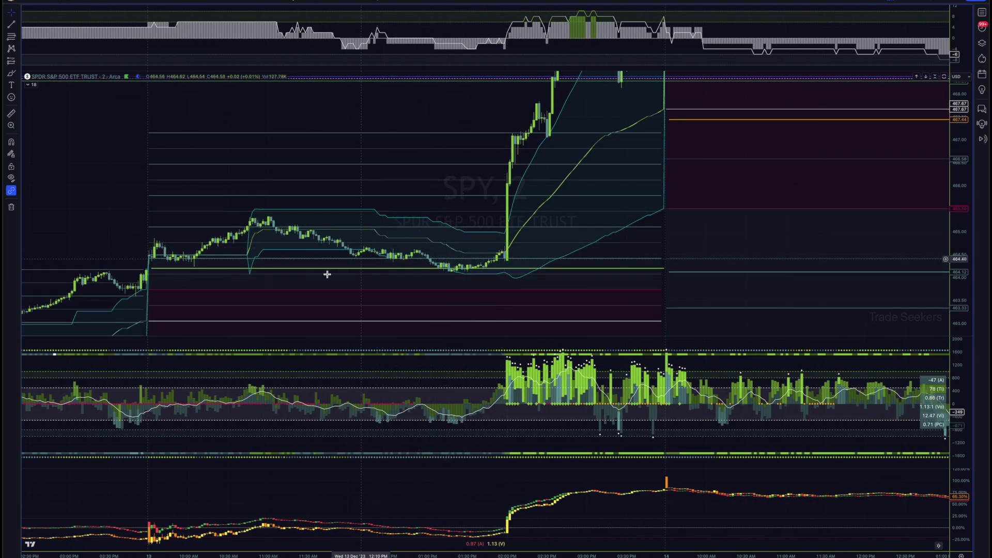
scroll(281, 169, "left", 5)
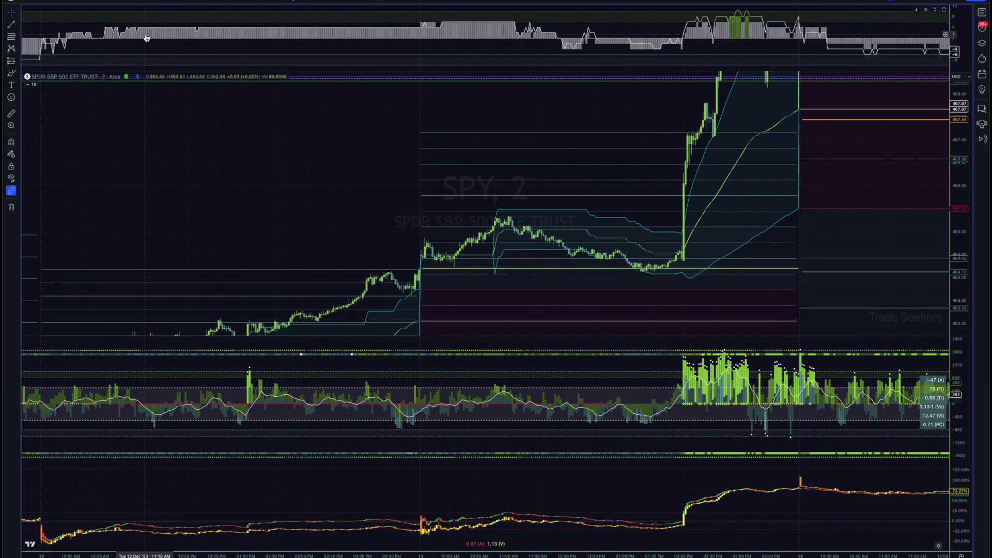
left_click_drag(536, 39, 403, 35)
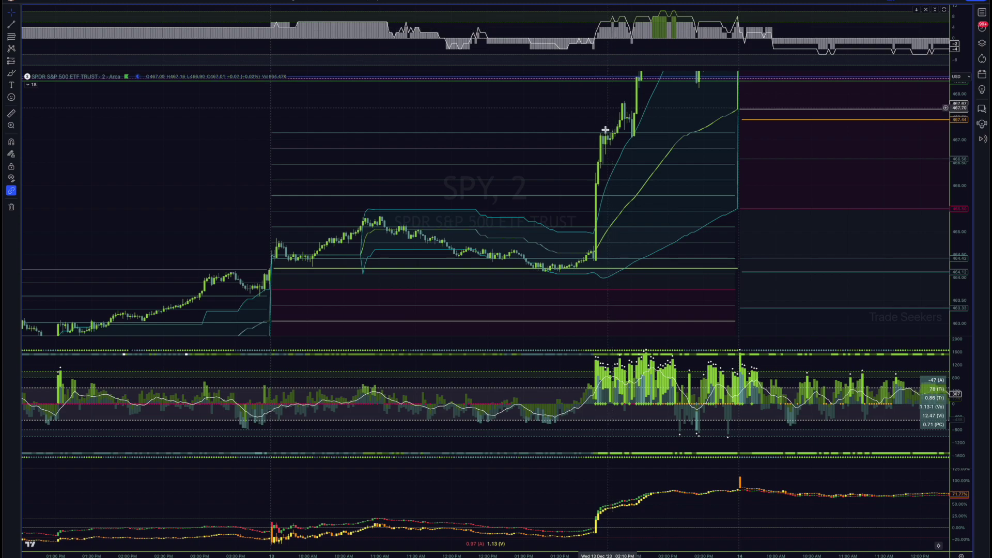
- Compress the price scale to fit the full 13 December afternoon rally and compare it with the histogram indicator above price
scroll(598, 151, "right", 3)
scroll(638, 197, "right", 3)
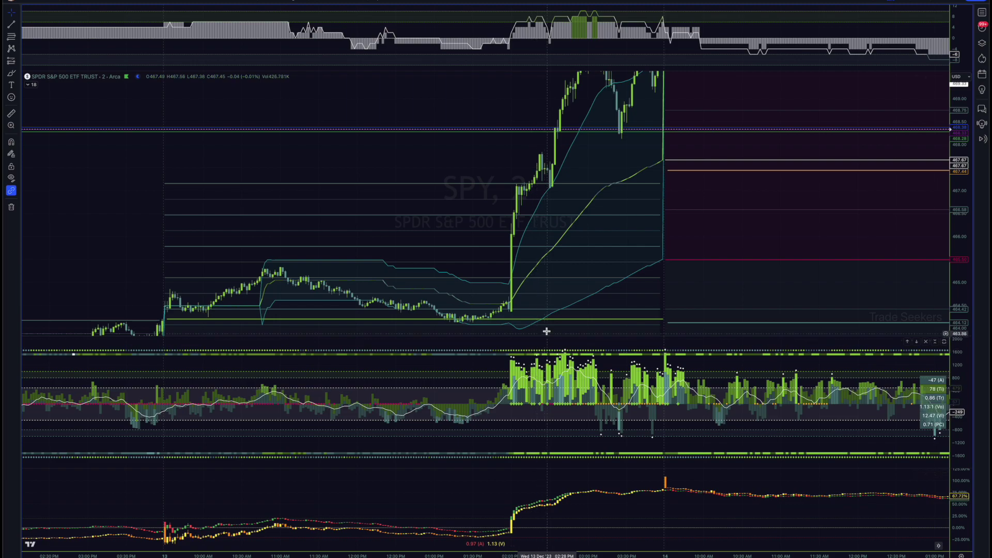
left_click_drag(959, 148, 953, 211)
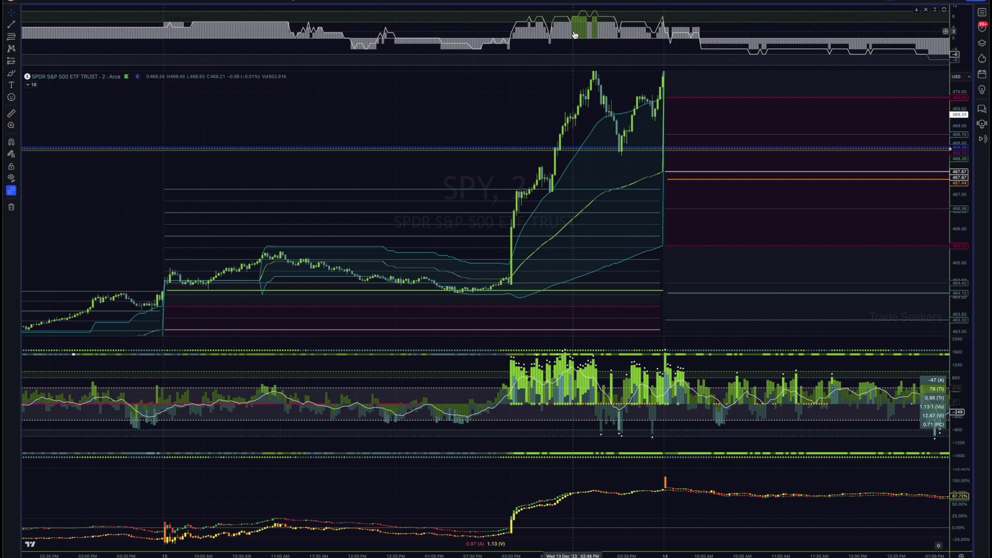
left_click_drag(962, 119, 961, 166)
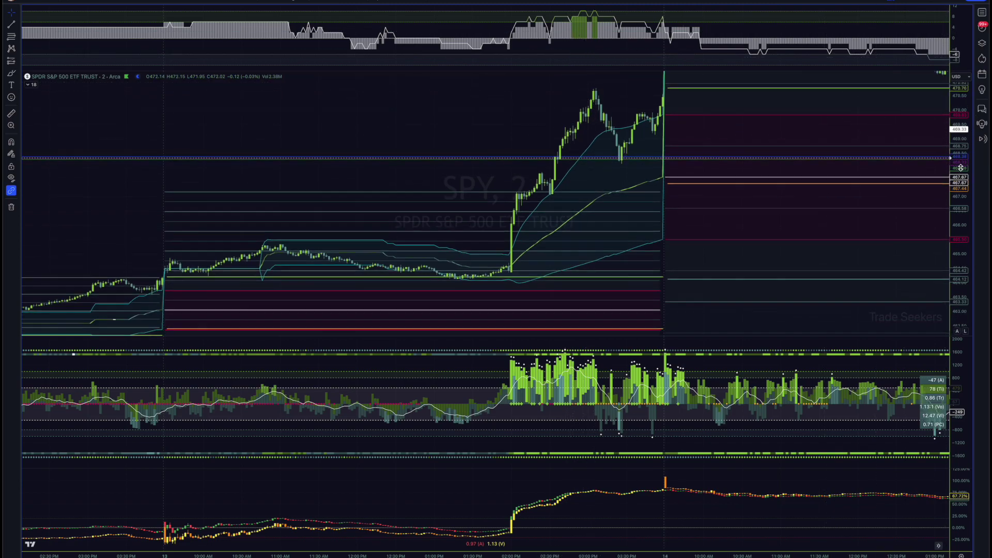
- Advance to the 14 December session and compare its price action with the key levels and the breadth indicators
scroll(785, 168, "right", 3)
left_click_drag(711, 133, 668, 202)
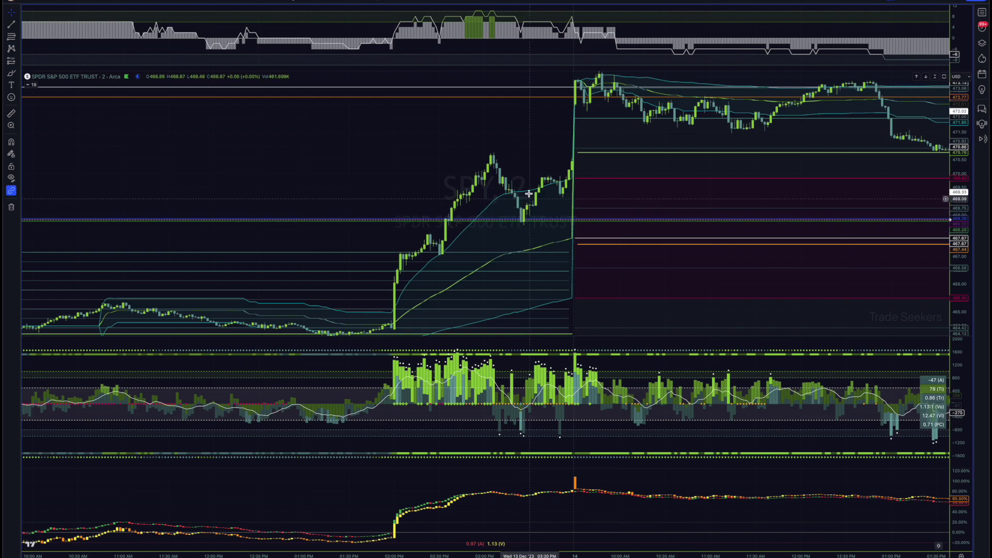
scroll(583, 206, "right", 5)
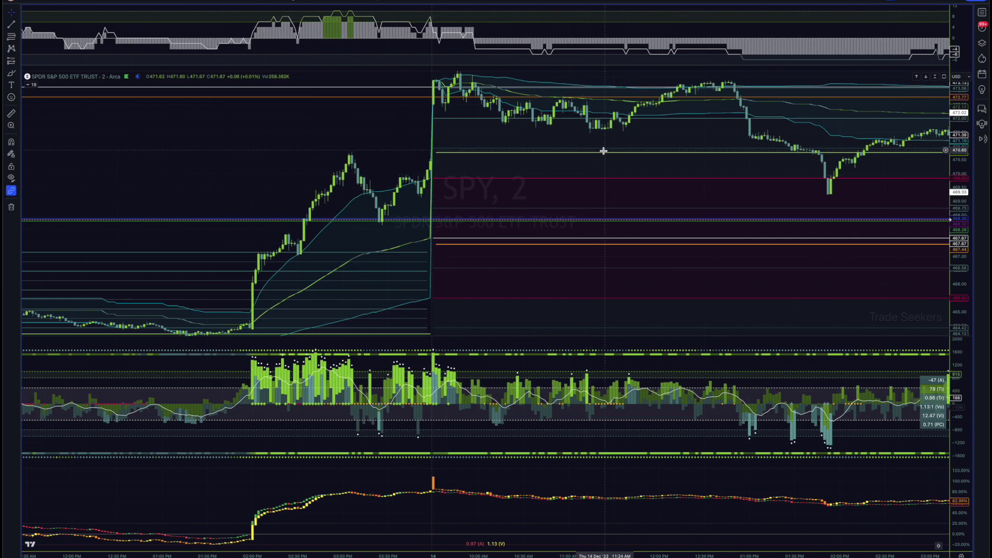
left_click_drag(610, 163, 430, 206)
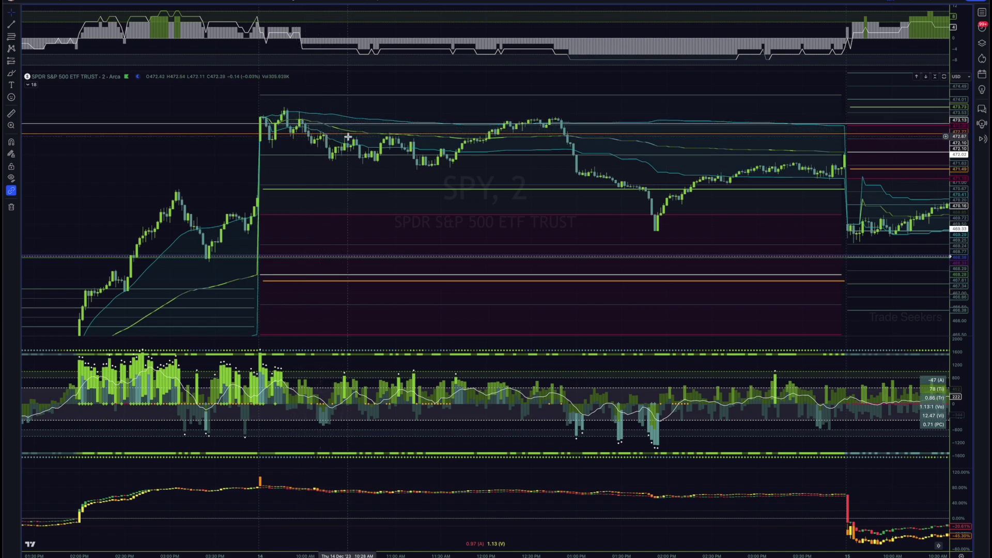
scroll(361, 155, "left", 5)
scroll(381, 213, "right", 5)
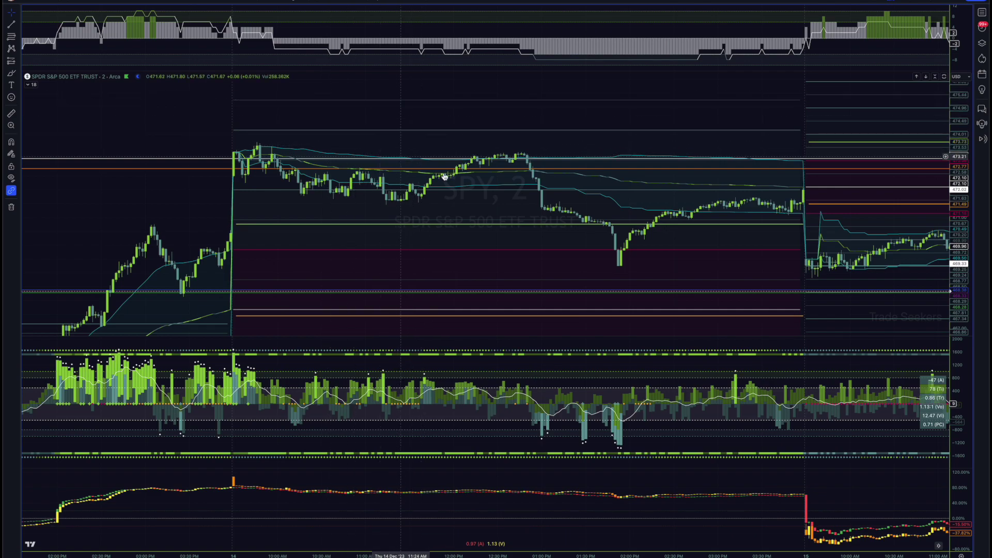
- Examine the 15 December session against the preceding 14 December afternoon drop, and continue to the 18 December morning candles
scroll(540, 166, "right", 10)
scroll(540, 167, "right", 2)
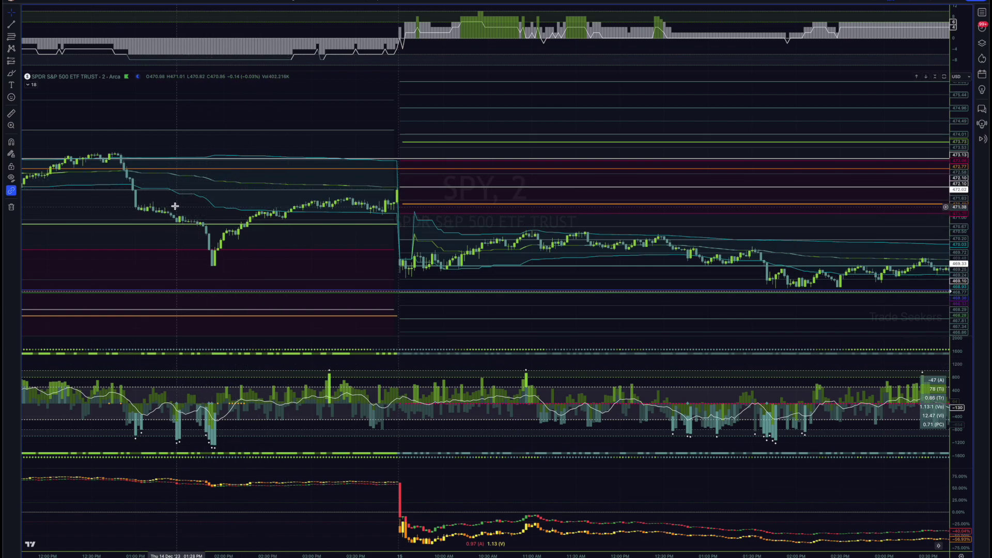
scroll(231, 215, "left", 5)
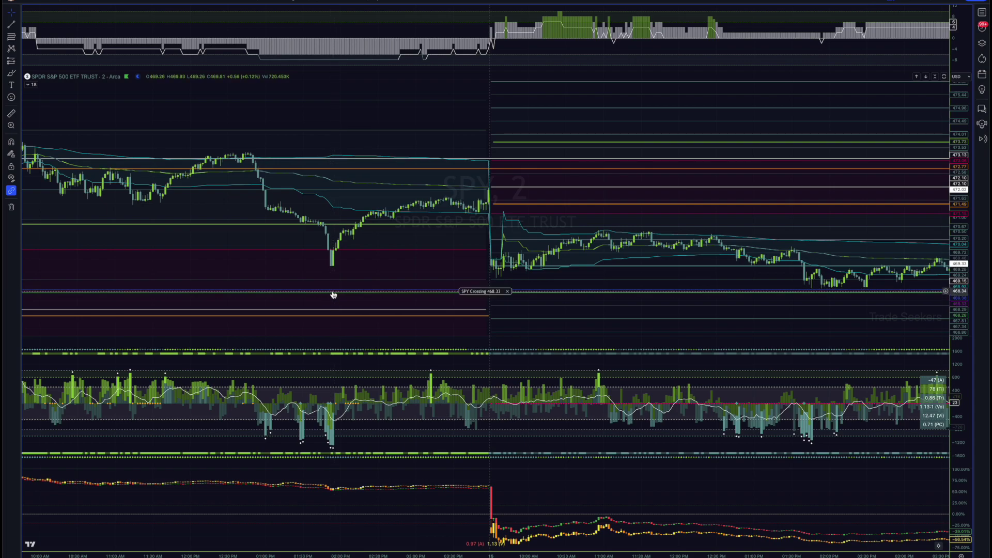
scroll(578, 208, "right", 10)
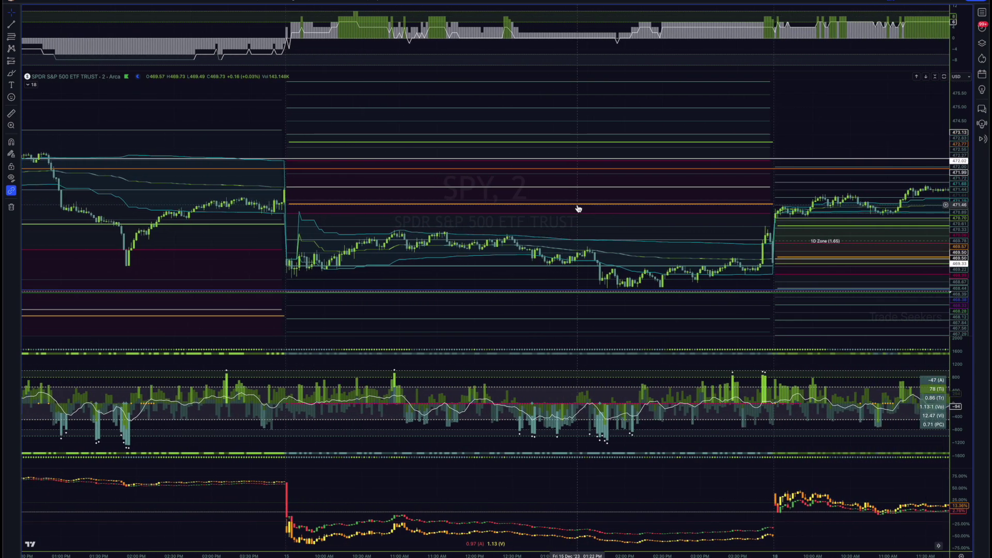
scroll(578, 208, "right", 4)
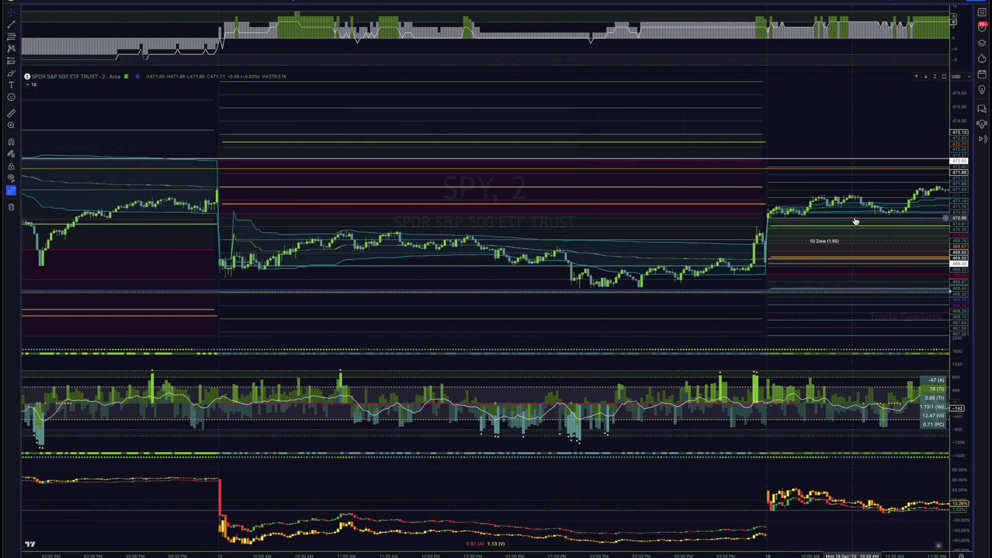